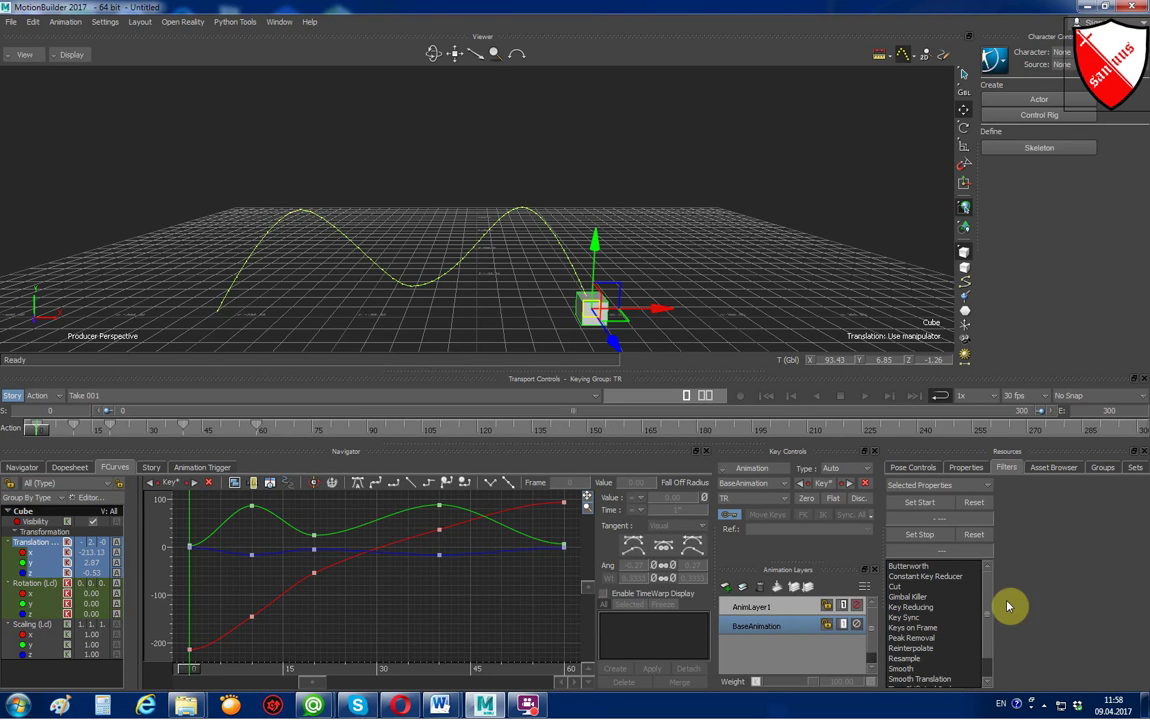
Scroll the Filters list and select the Time Shift And Scale filter for the cube's translation curves
scroll(988, 612, "down", 1)
scroll(988, 630, "down", 2)
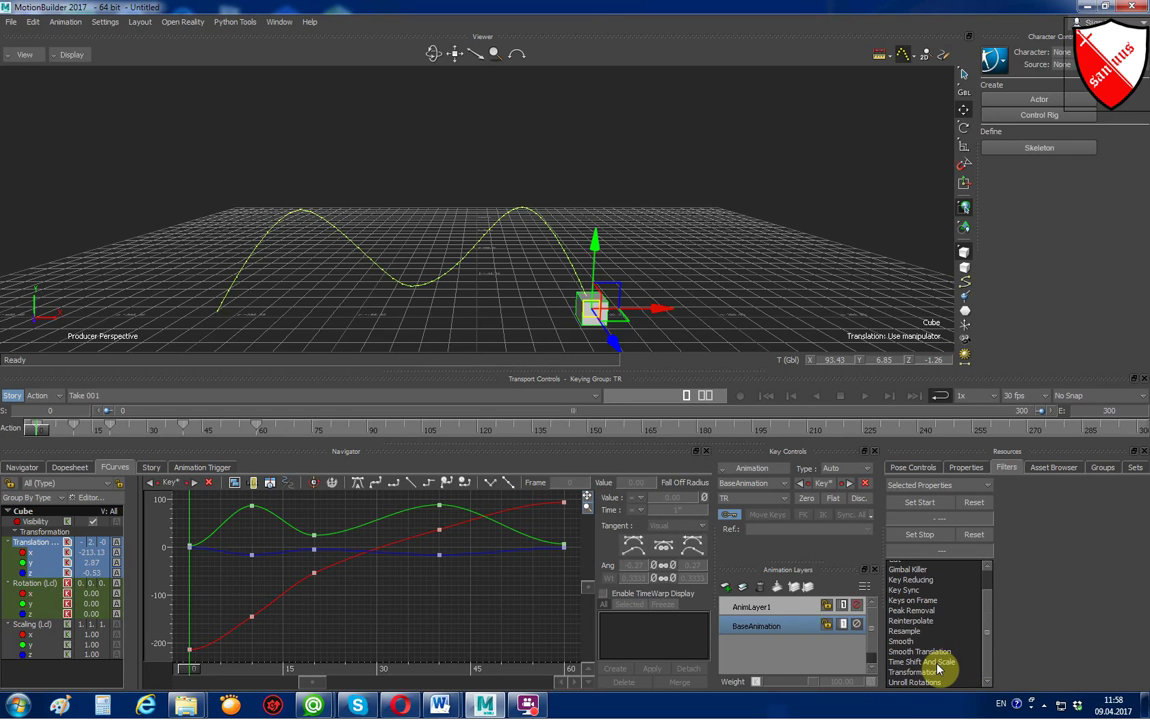
left_click(937, 663)
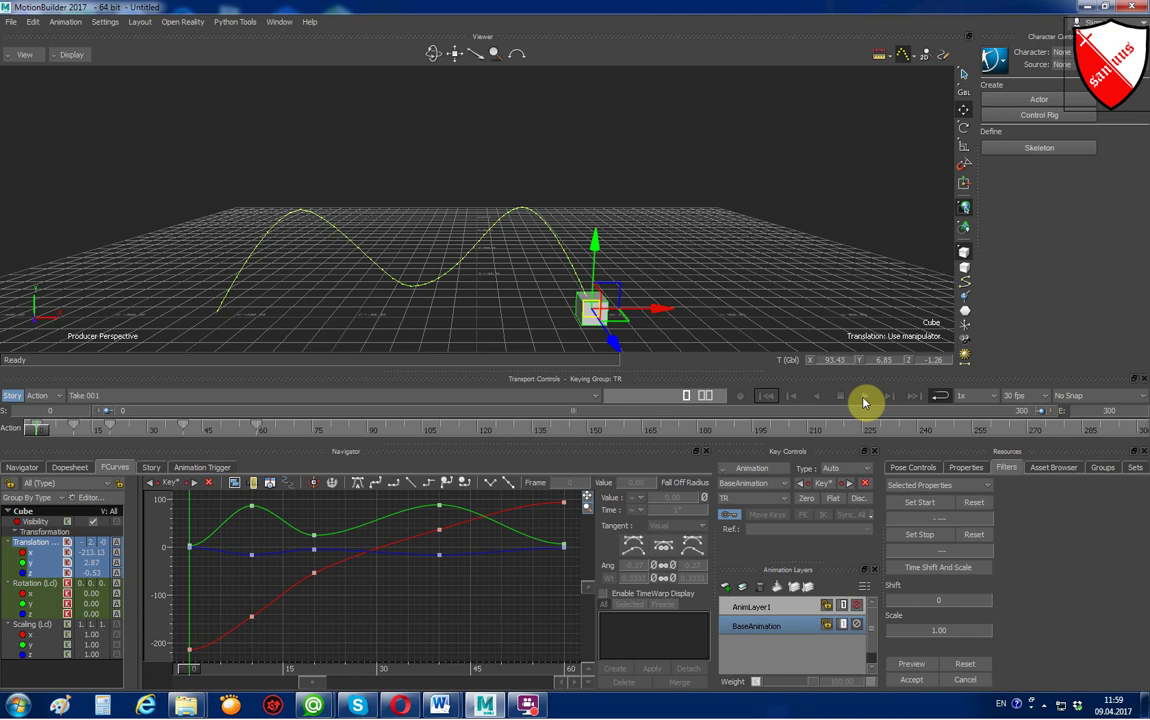
left_click(865, 400)
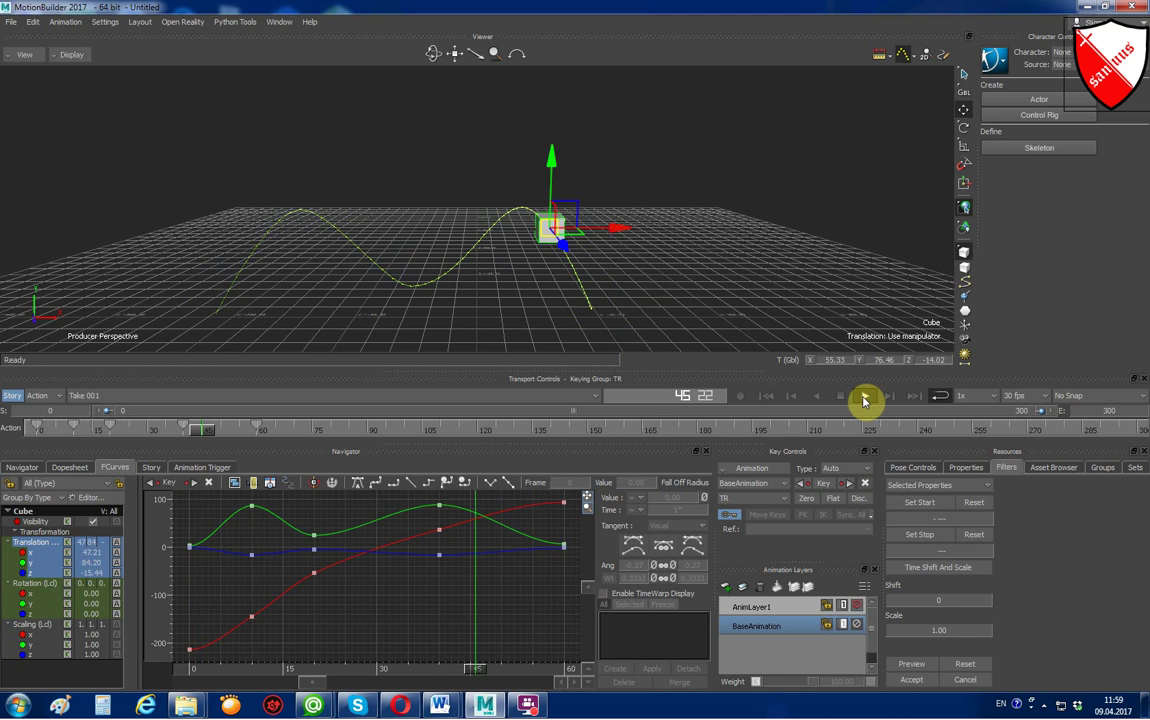
left_click(768, 396)
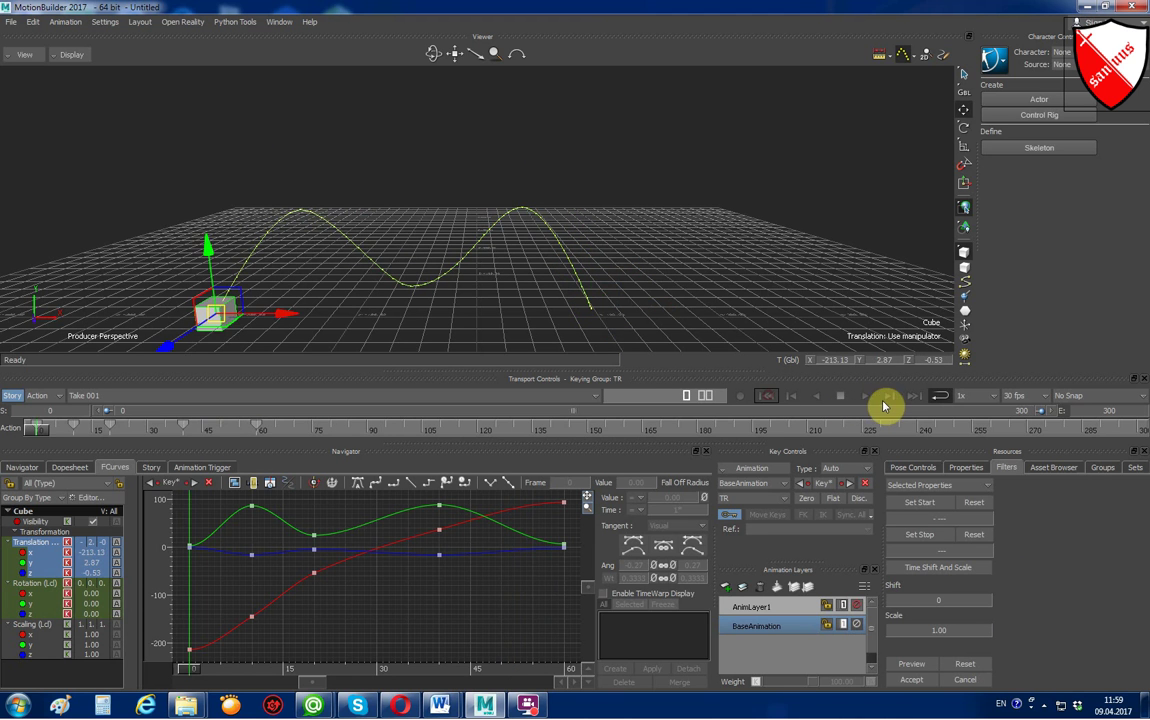
left_click(866, 400)
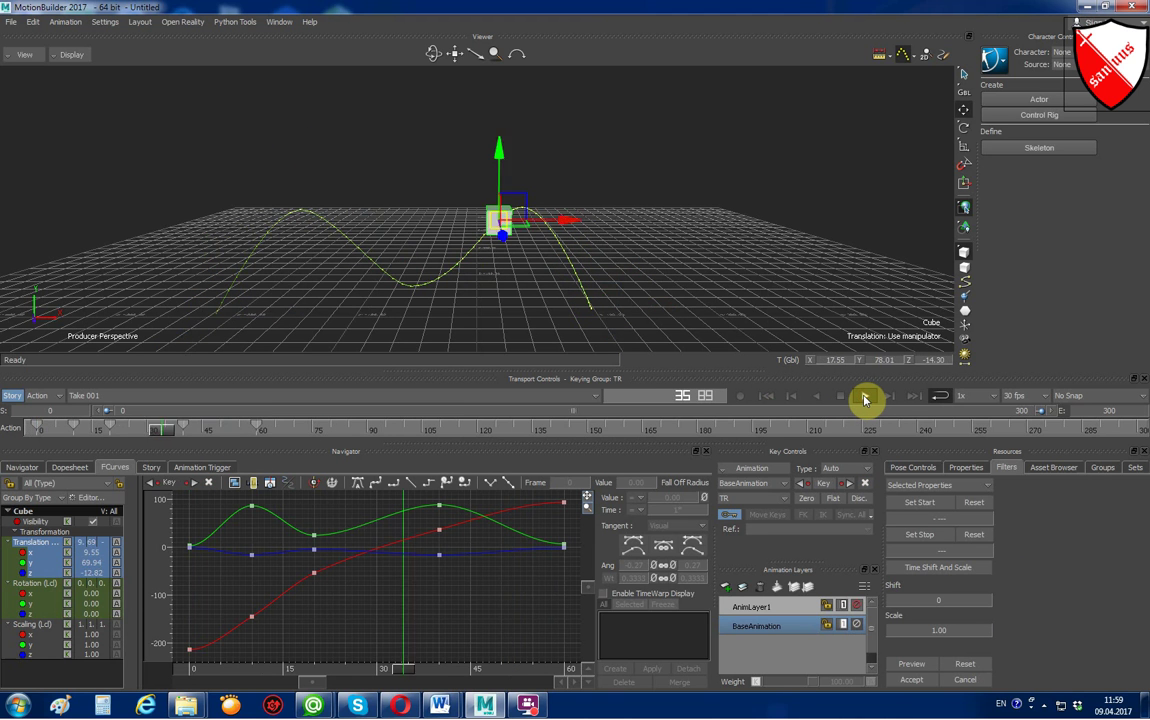
left_click(768, 396)
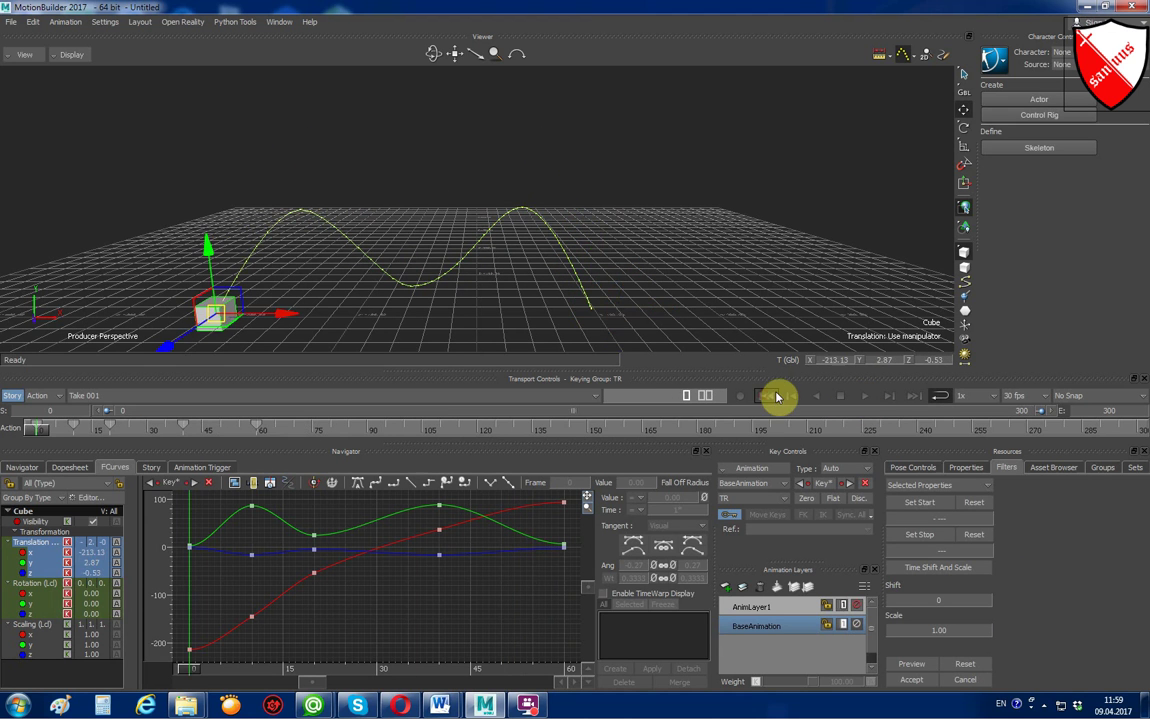
Set the filter's Shift to 20 frames and preview the cube's keys moved later
double_click(942, 602)
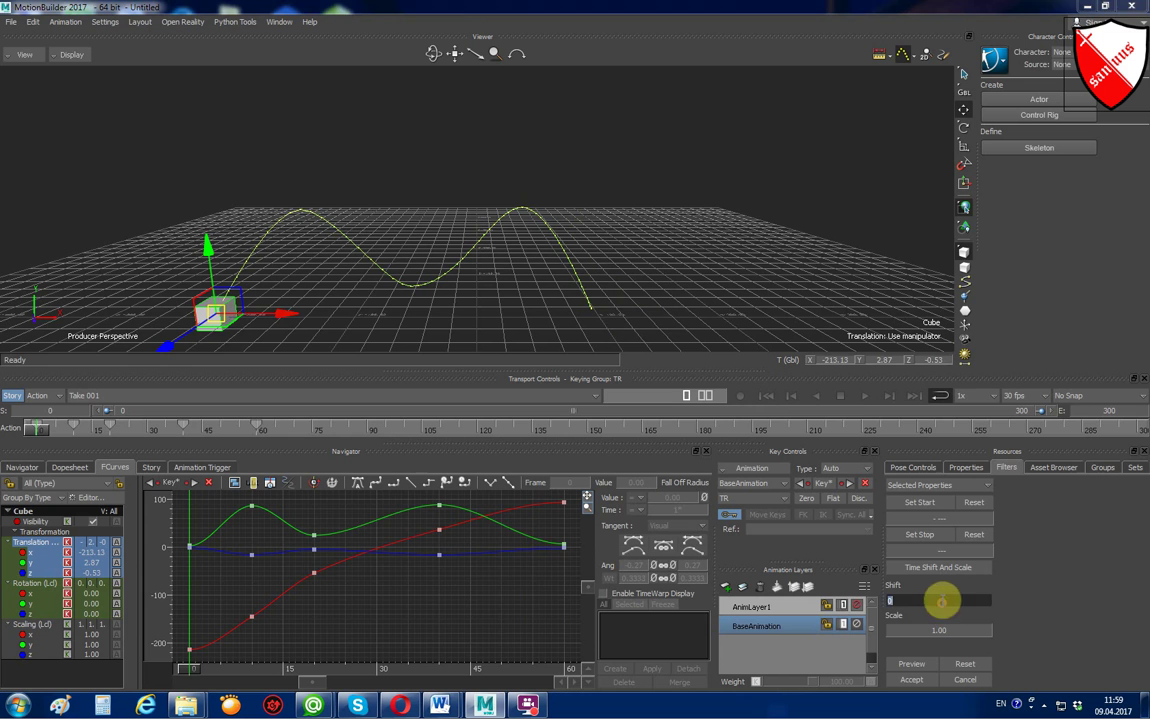
type("20")
key("Return")
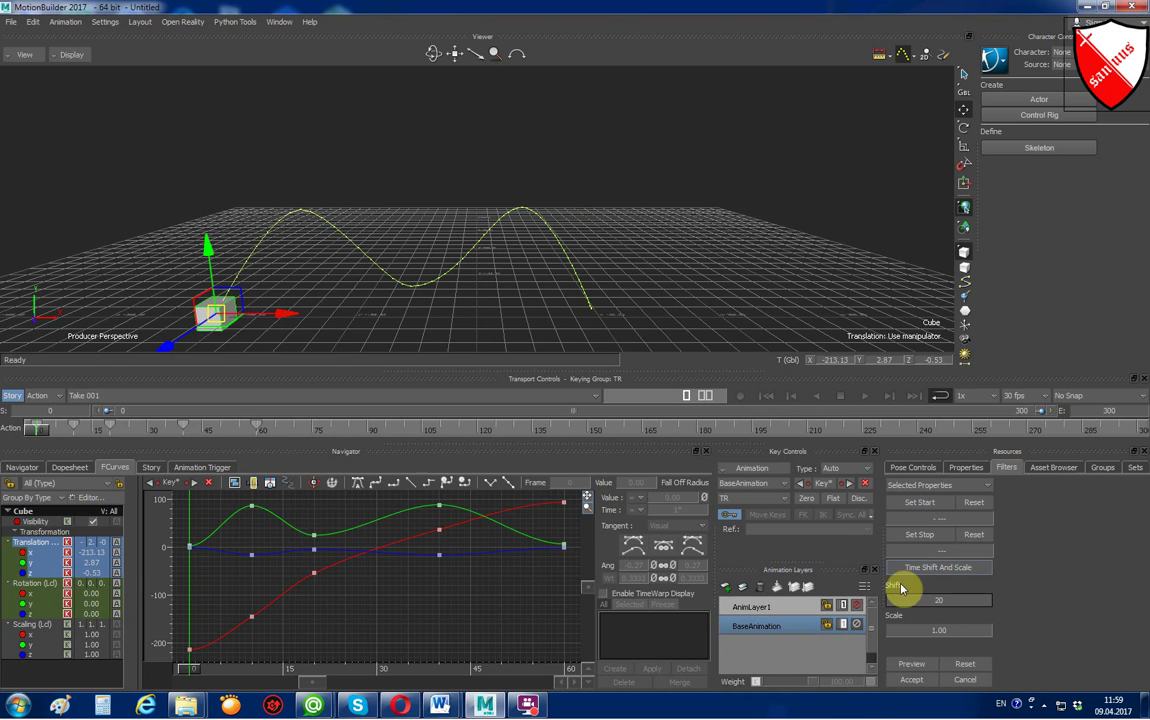
left_click(903, 665)
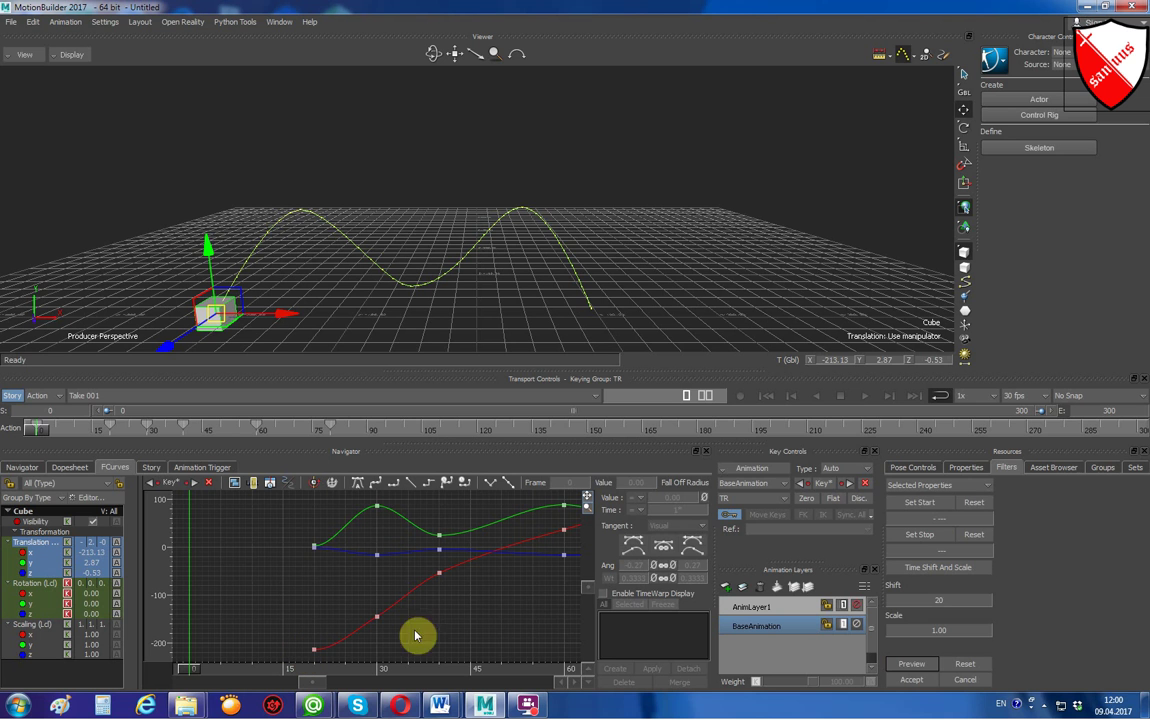
Play back the 20-frame-shifted animation, stop it, and Reset the previewed shift
left_click(765, 395)
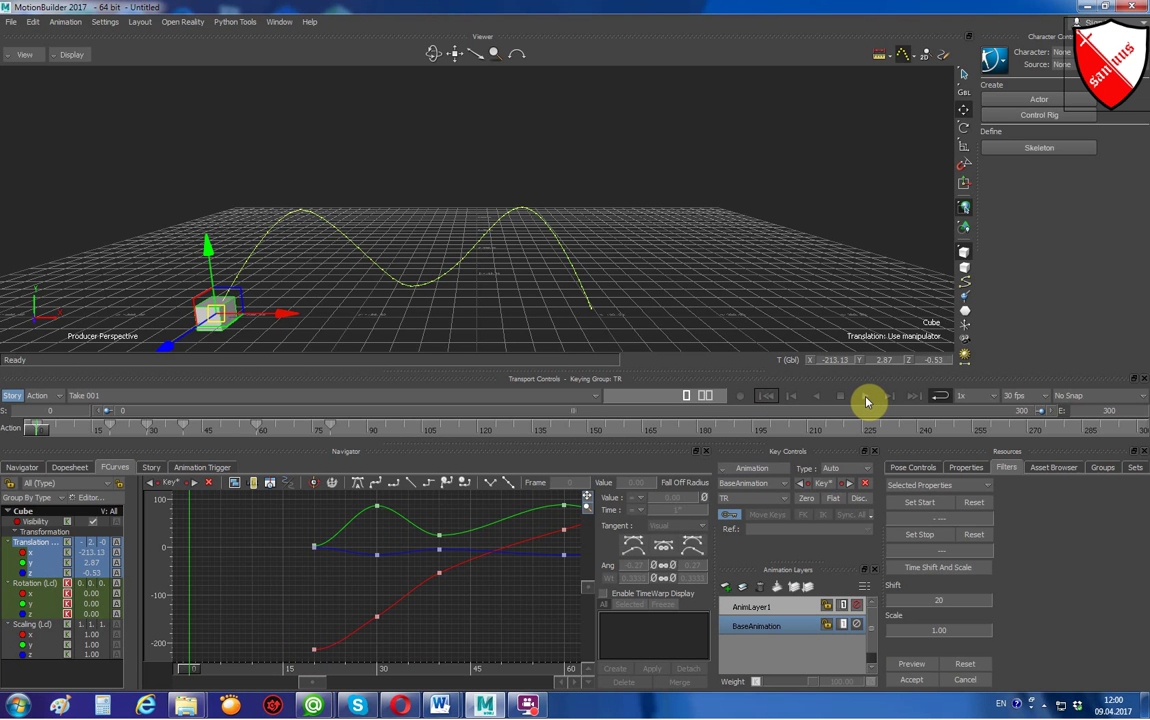
left_click(866, 399)
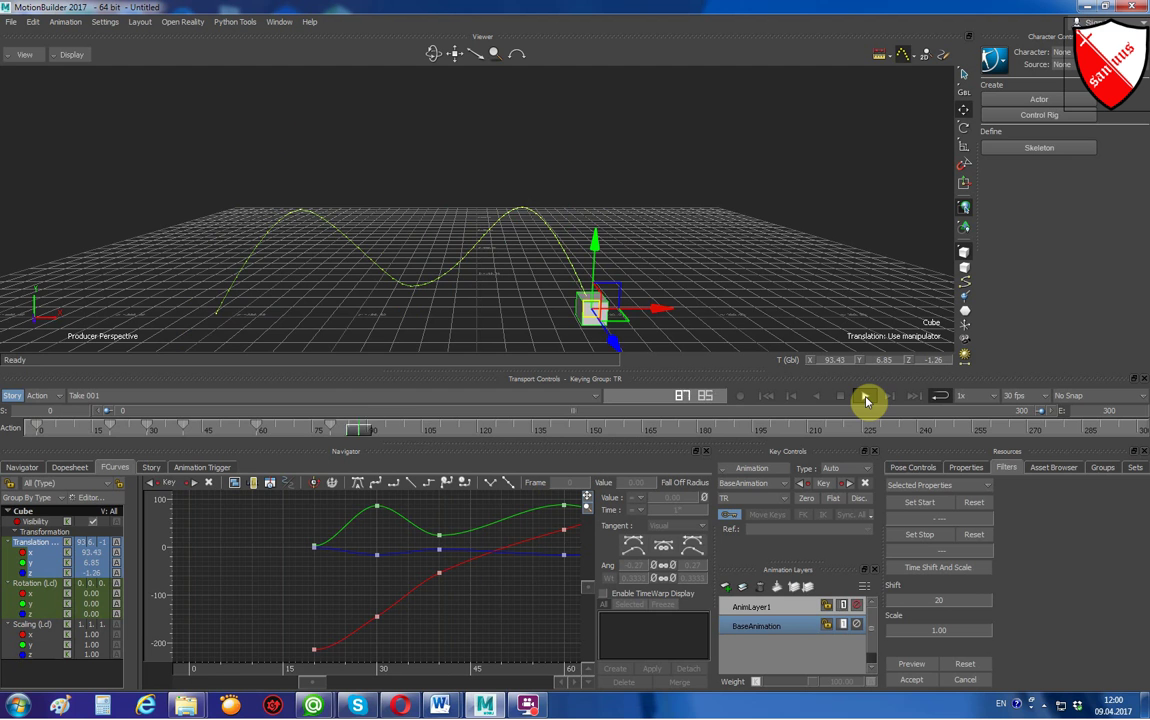
left_click(767, 396)
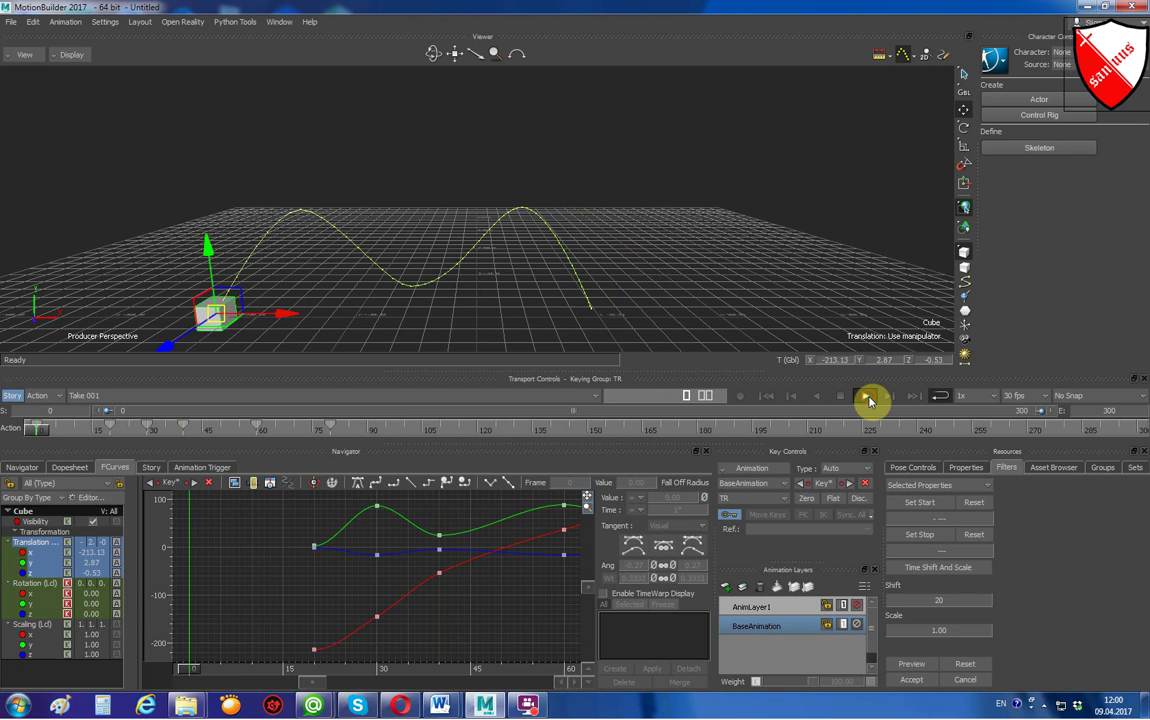
left_click(868, 399)
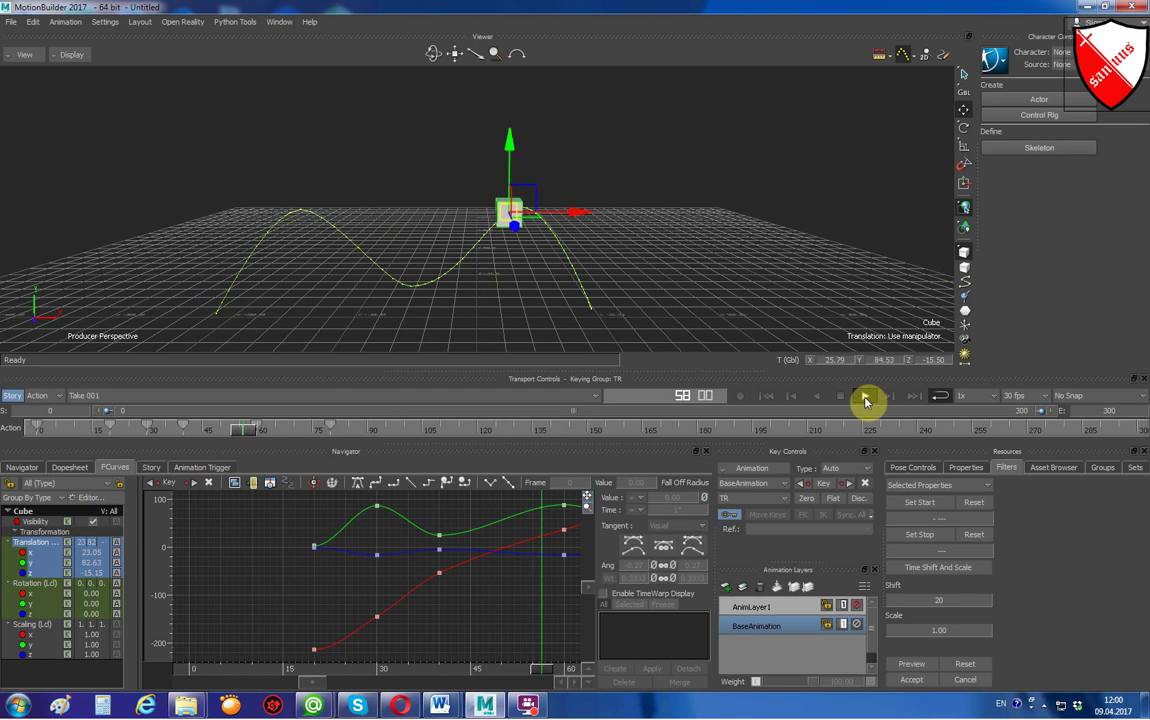
left_click(840, 397)
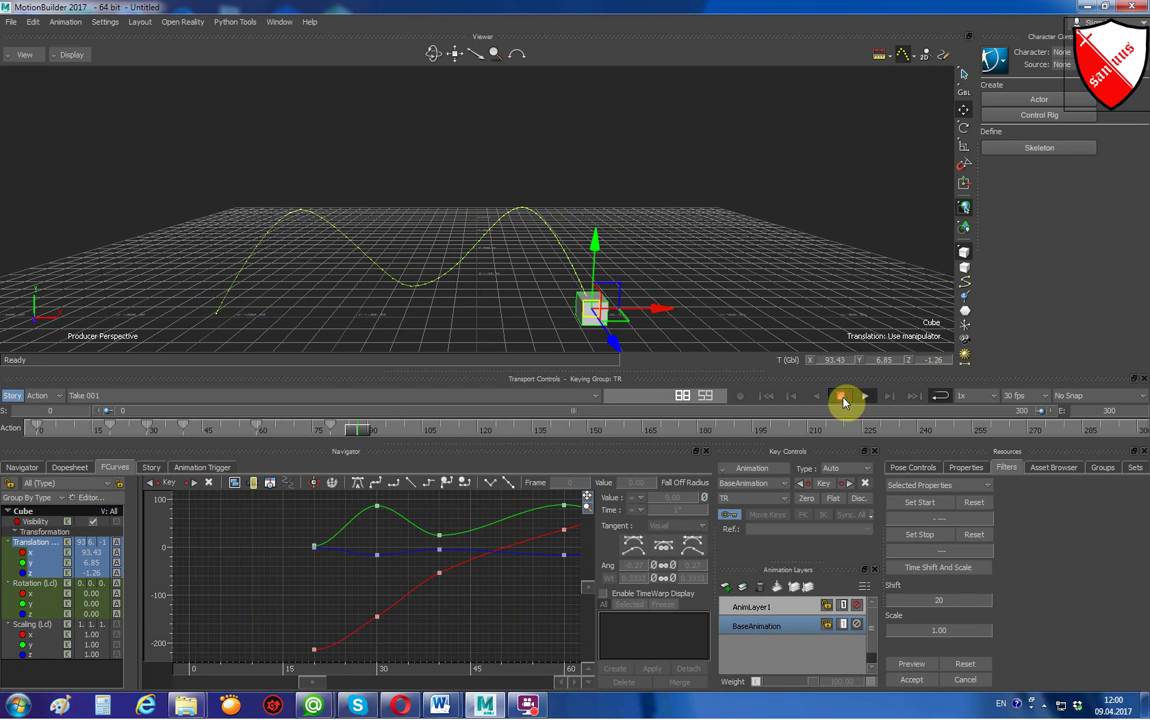
left_click(965, 663)
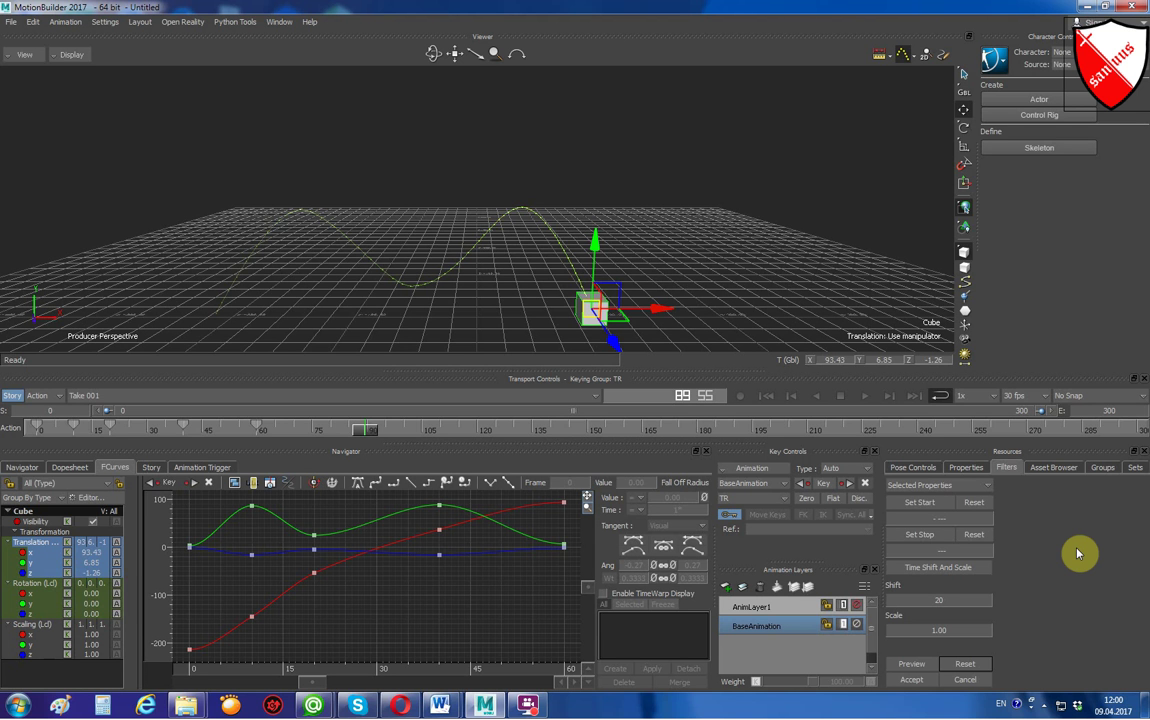
Preview a Scale of 10, frame all stretched curves, and return the slider to frame 0
left_click(946, 630)
type("10")
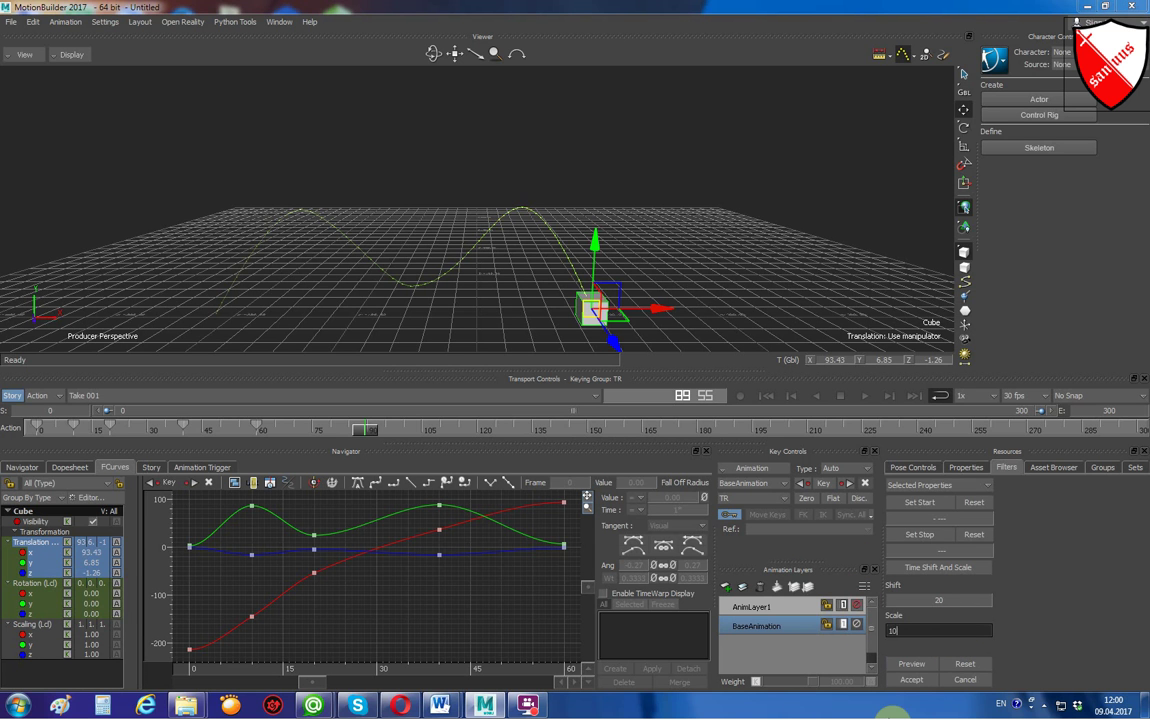
key("Return")
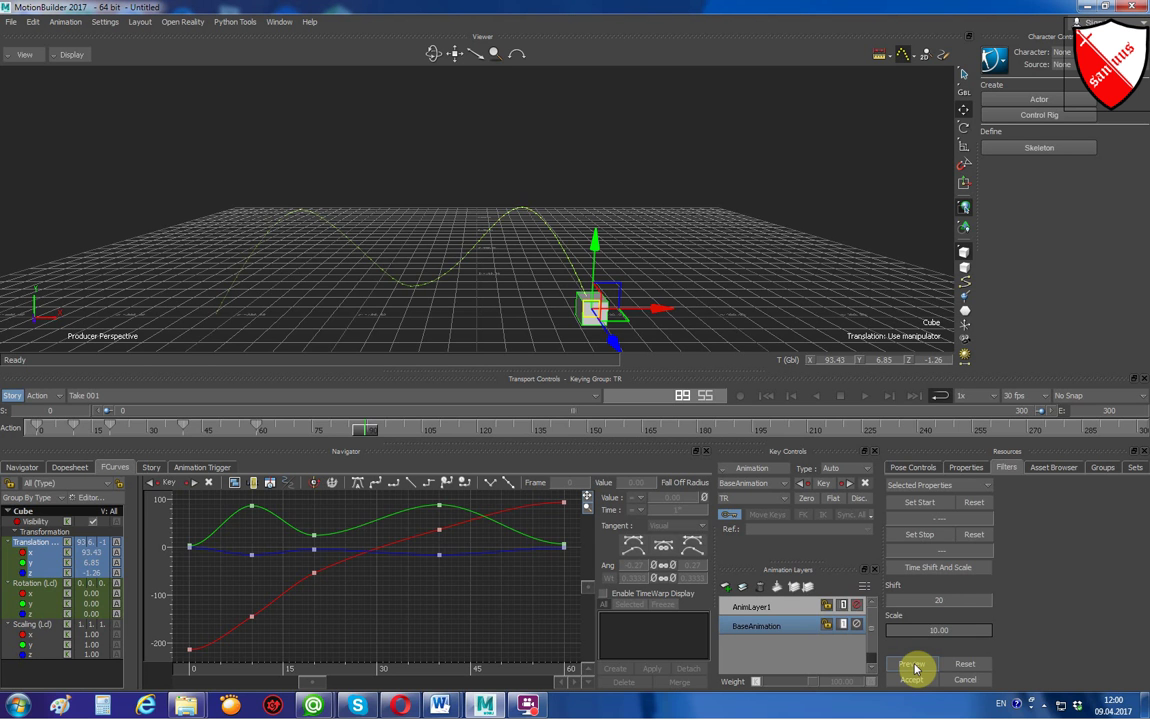
left_click(912, 664)
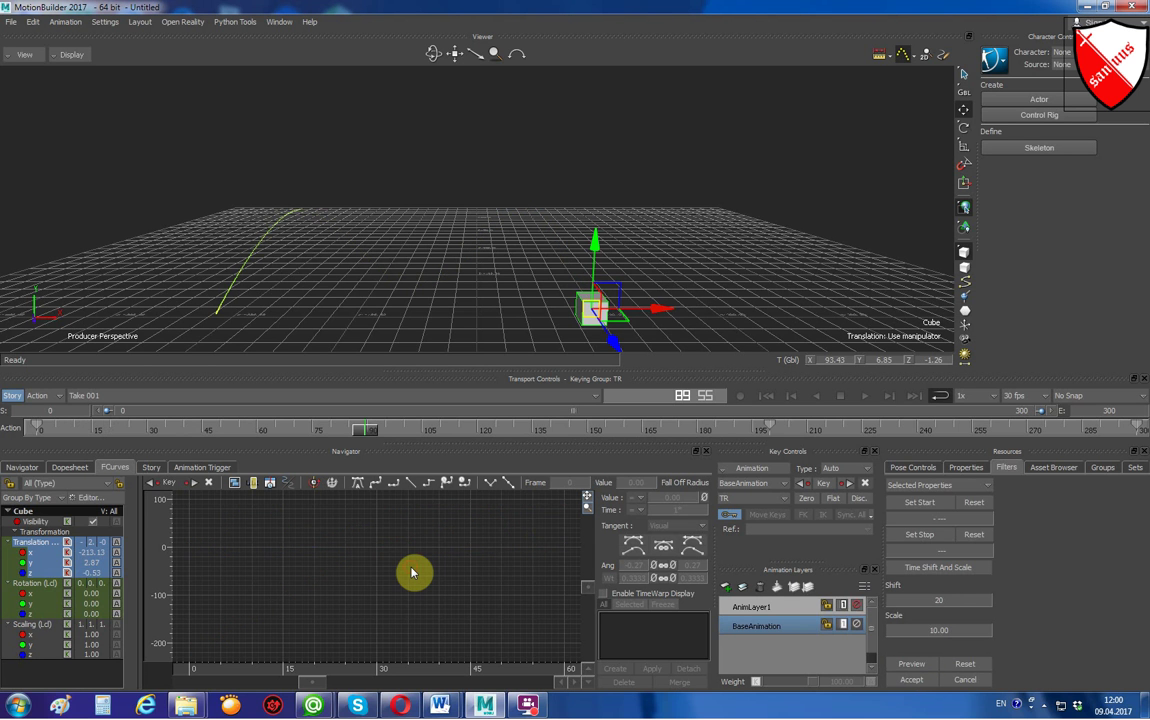
key("a")
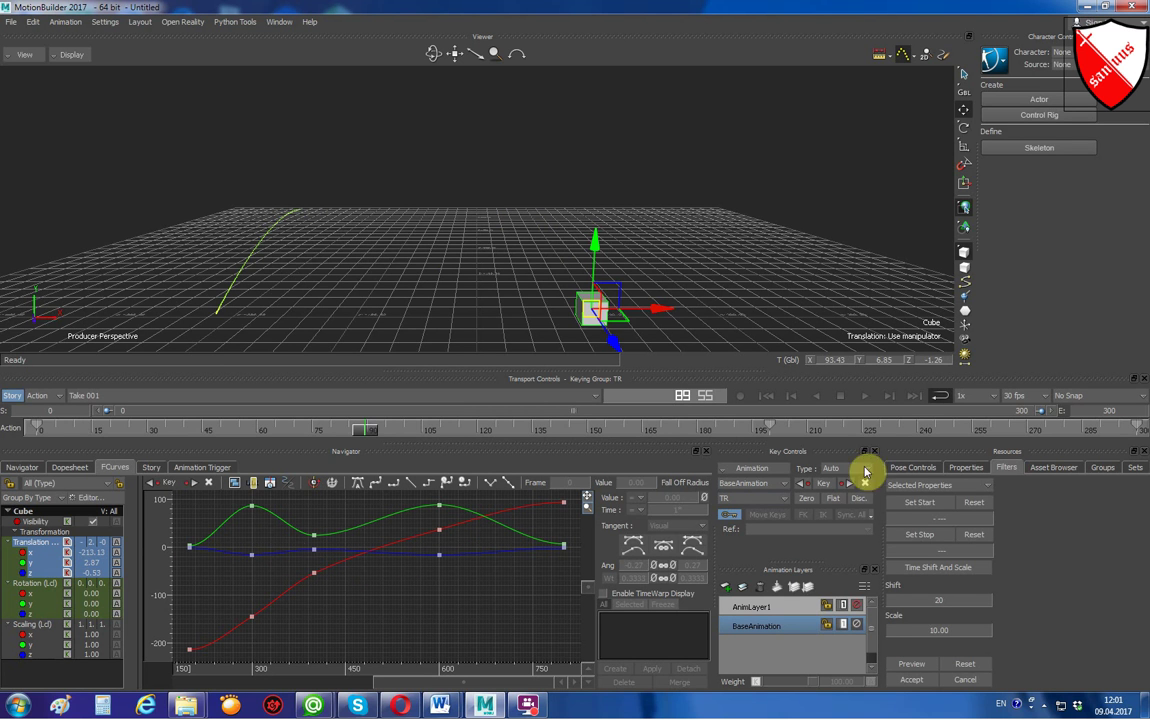
left_click(766, 396)
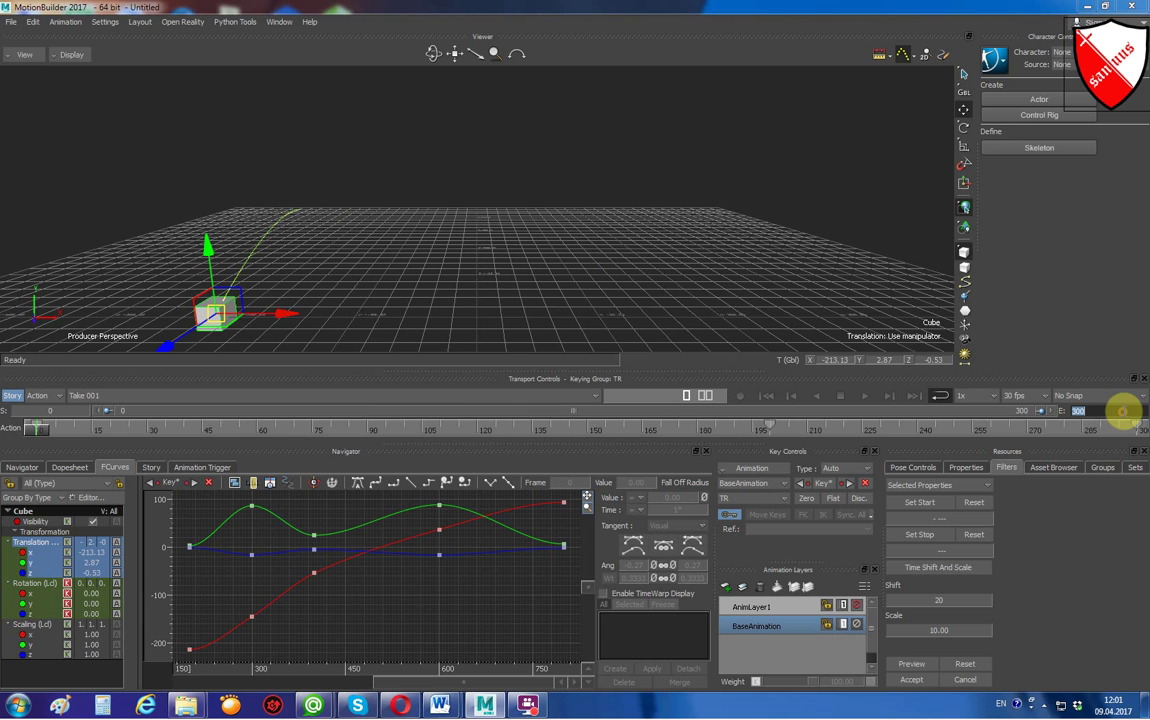
Set the timeline End to 3000 and play the stretched animation from the start
left_click(1110, 411)
type("0")
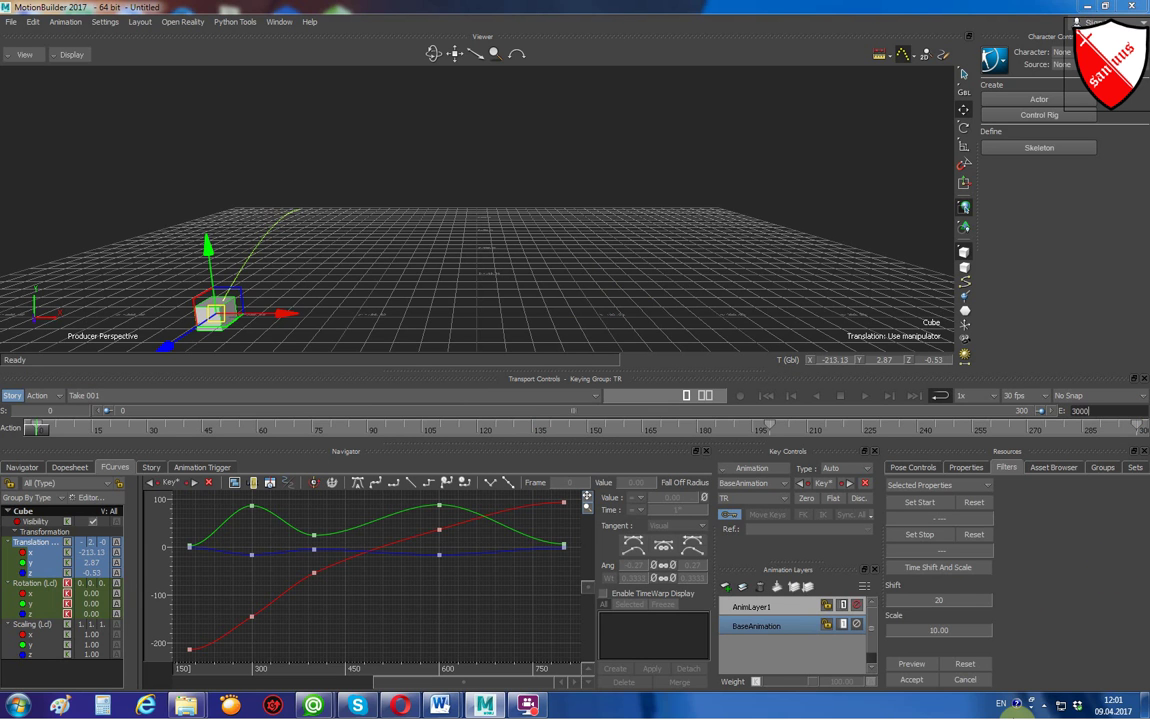
key("Return")
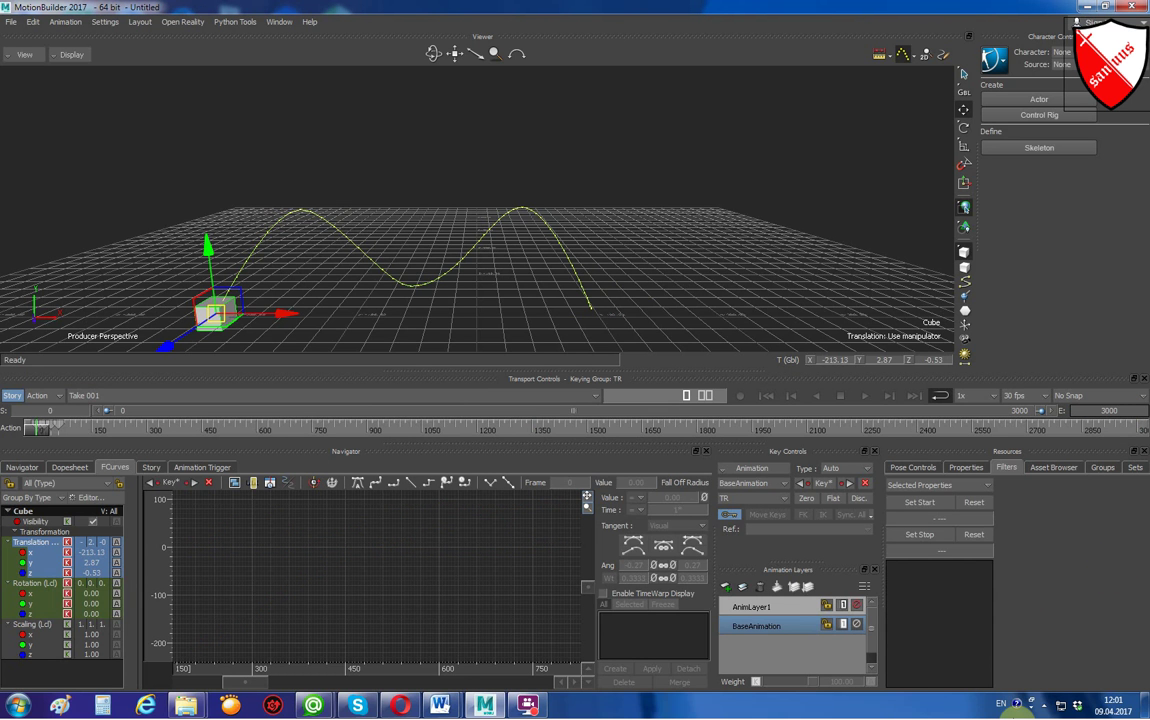
left_click(767, 396)
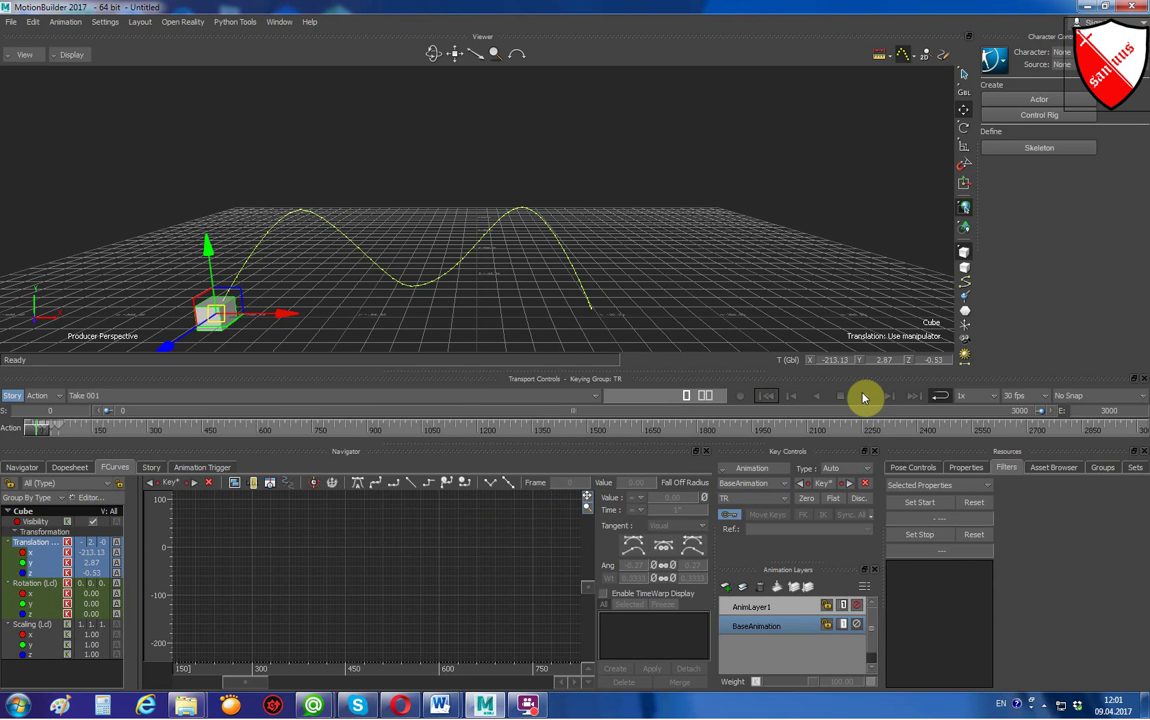
left_click(867, 397)
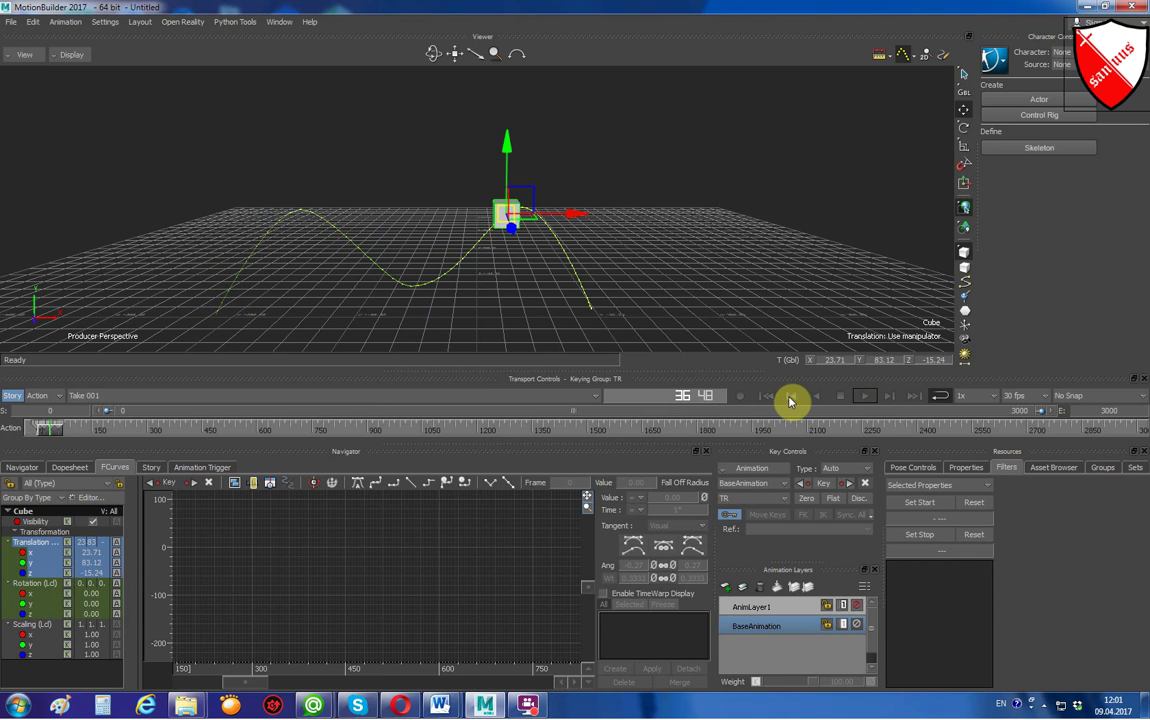
left_click(770, 398)
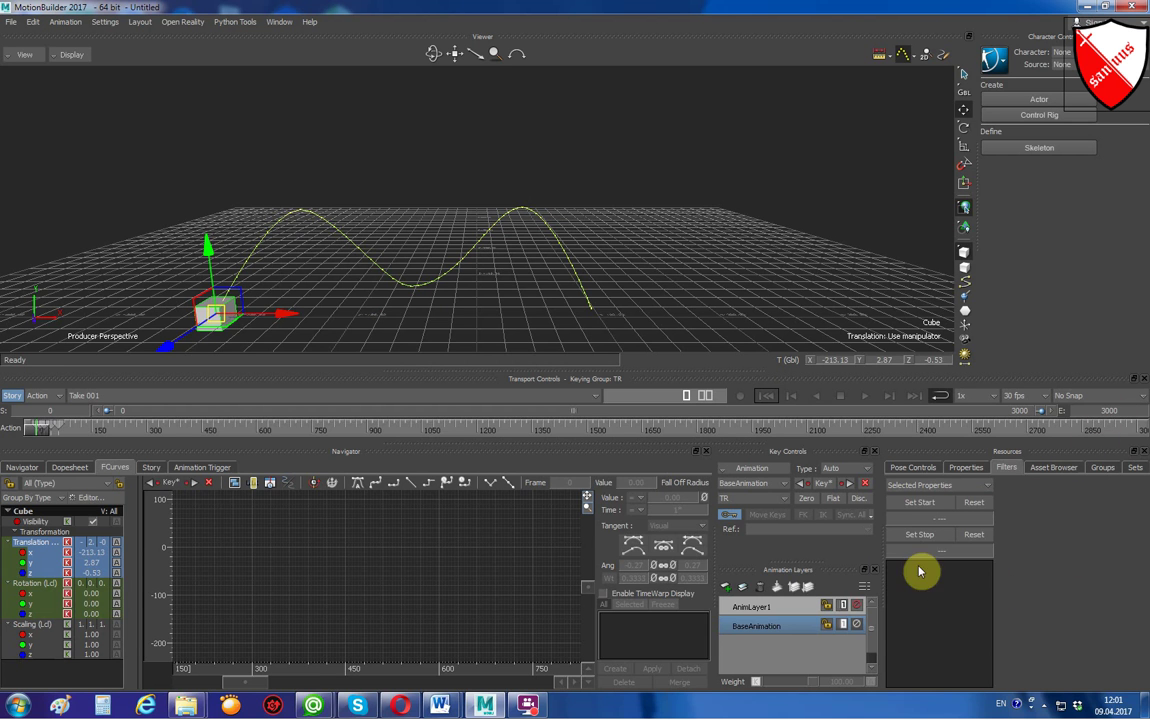
Select the Translation X, Y and Z channels and accept Time Shift And Scale with Scale 10
left_click(30, 552)
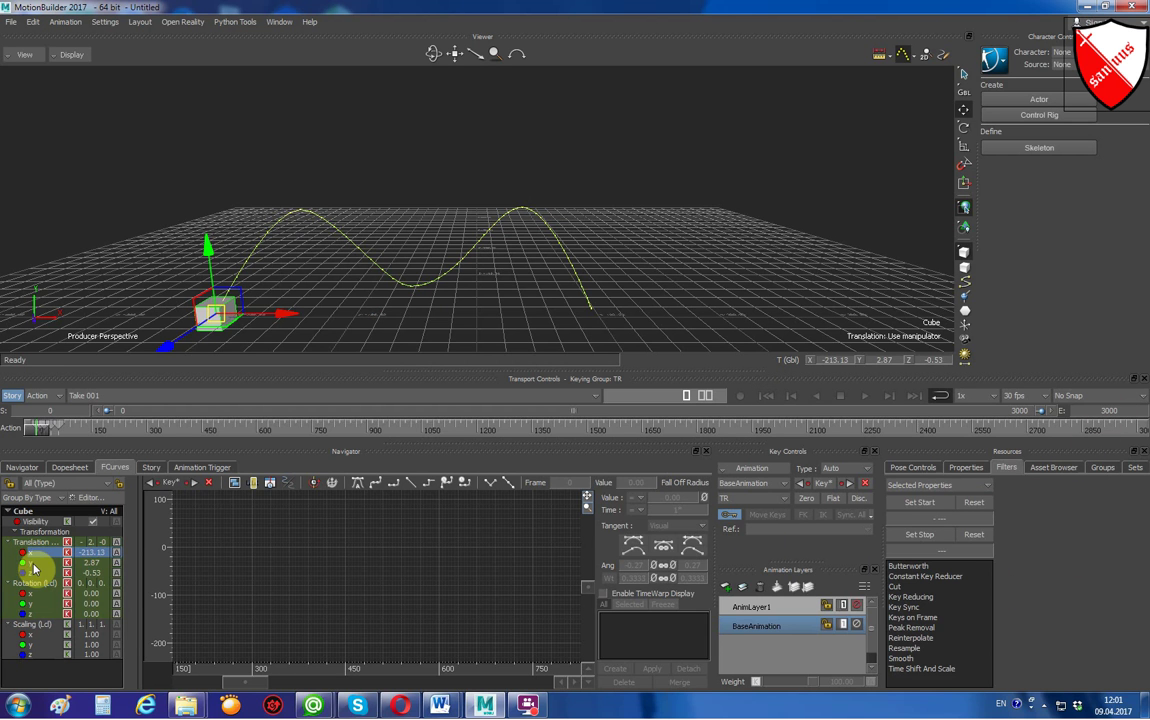
left_click(30, 541)
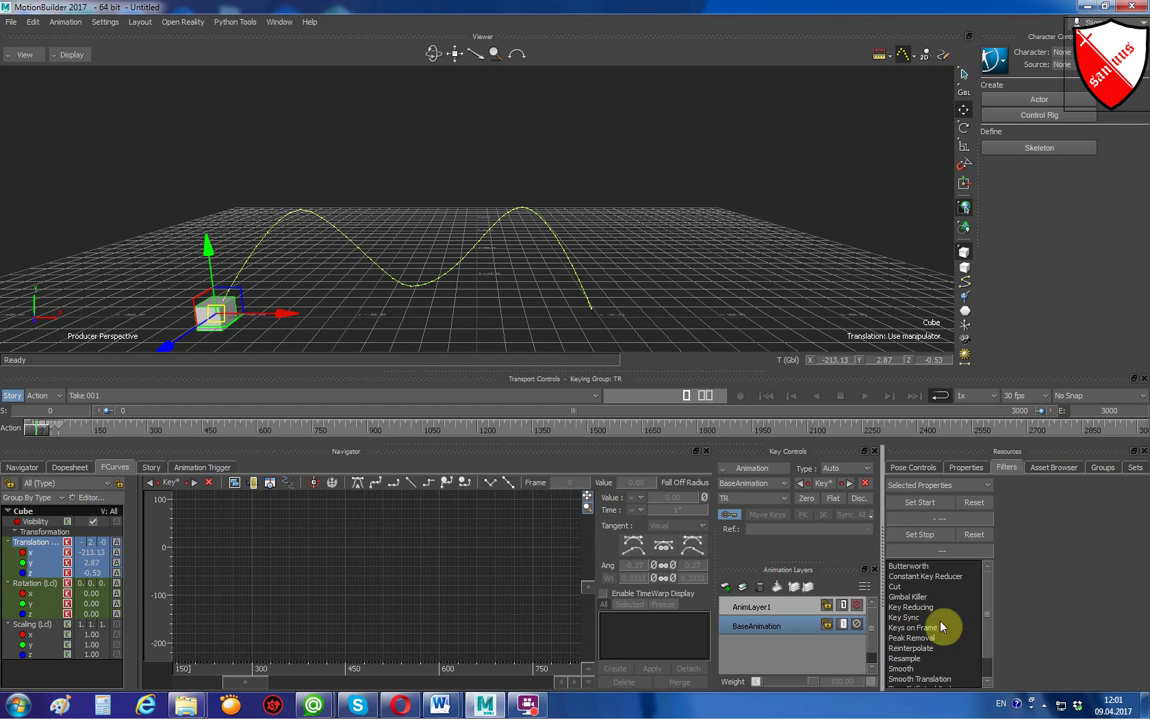
left_click_drag(988, 619, 984, 663)
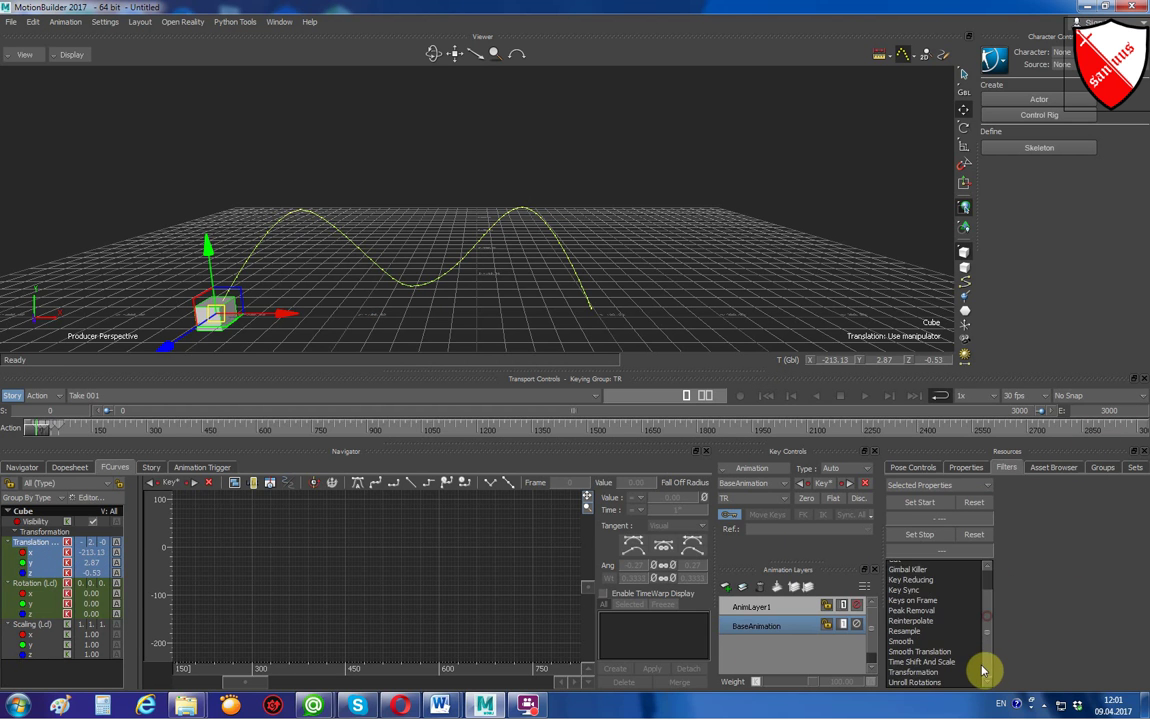
left_click(925, 663)
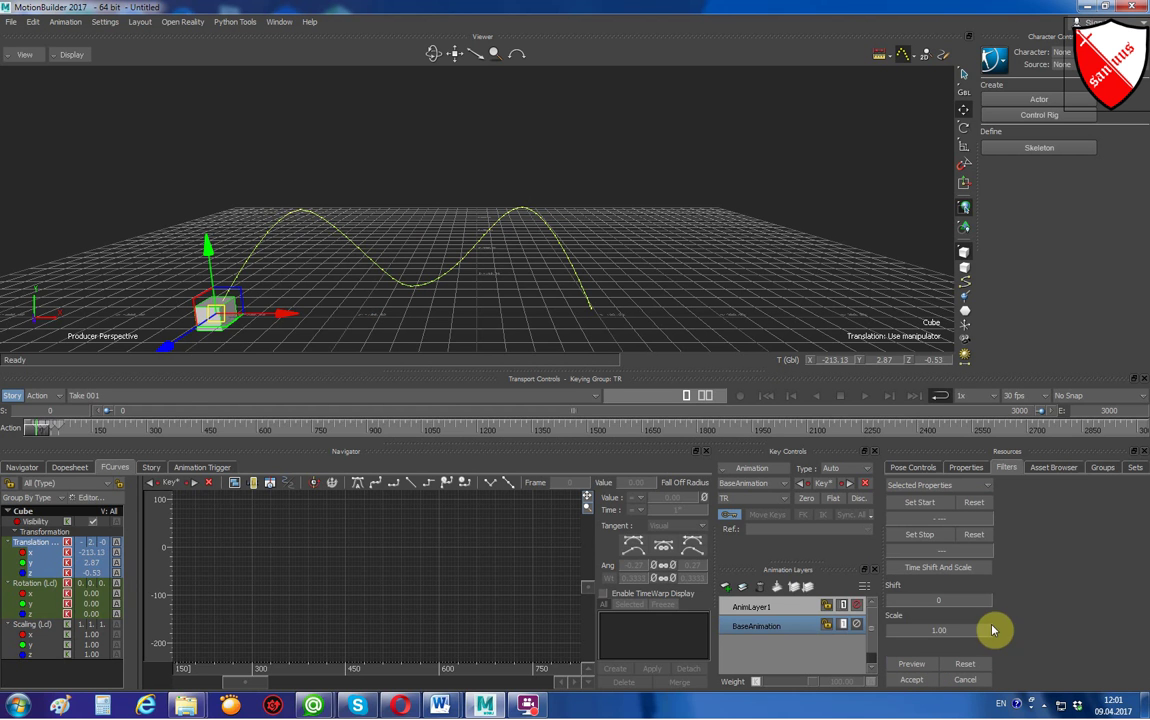
left_click(958, 631)
type("10")
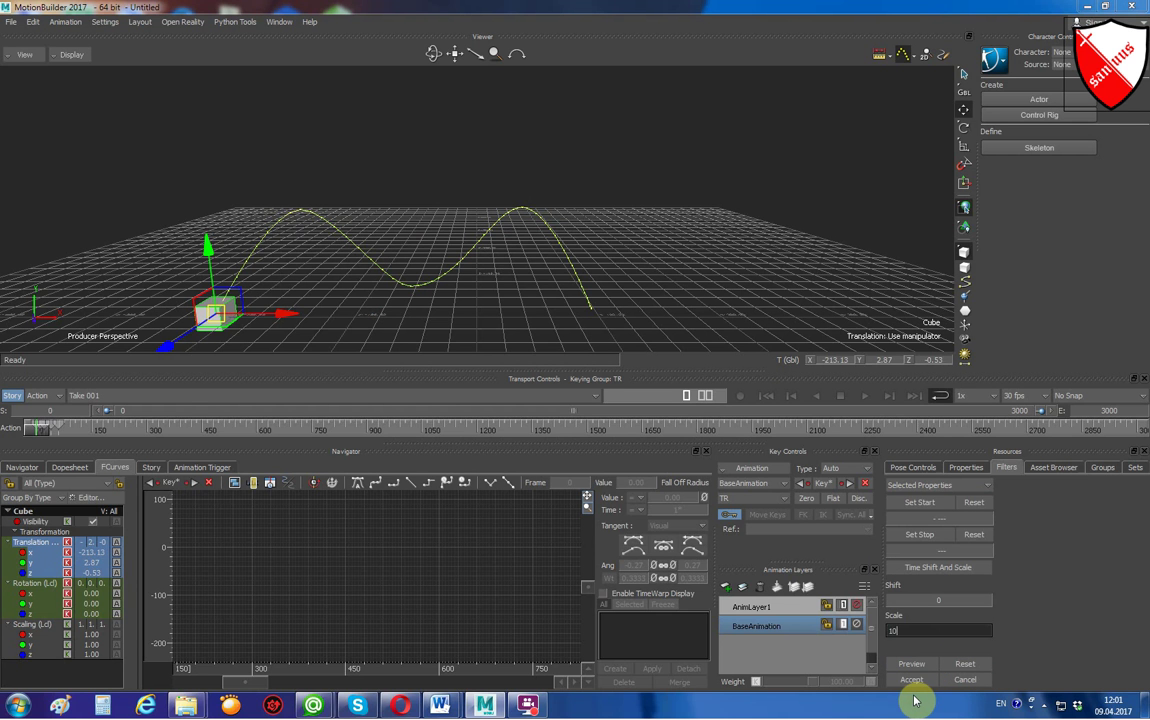
left_click(915, 684)
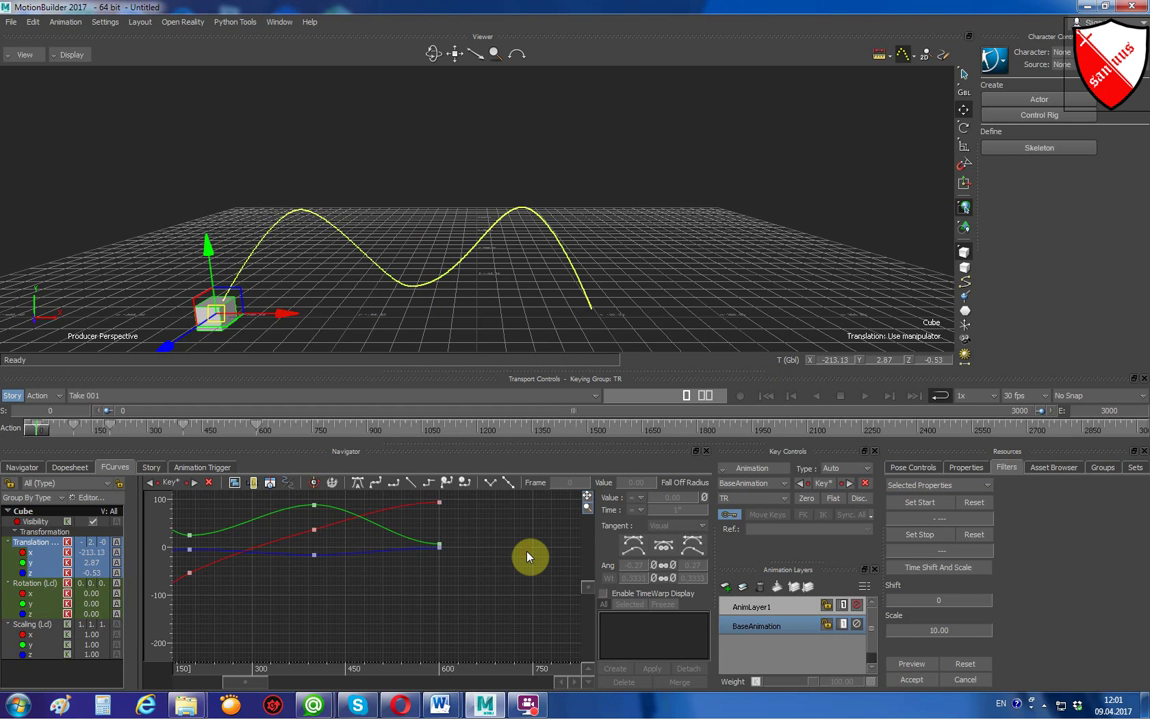
Frame all curves and play the slowed cube animation twice, ending back at frame 0
key("a")
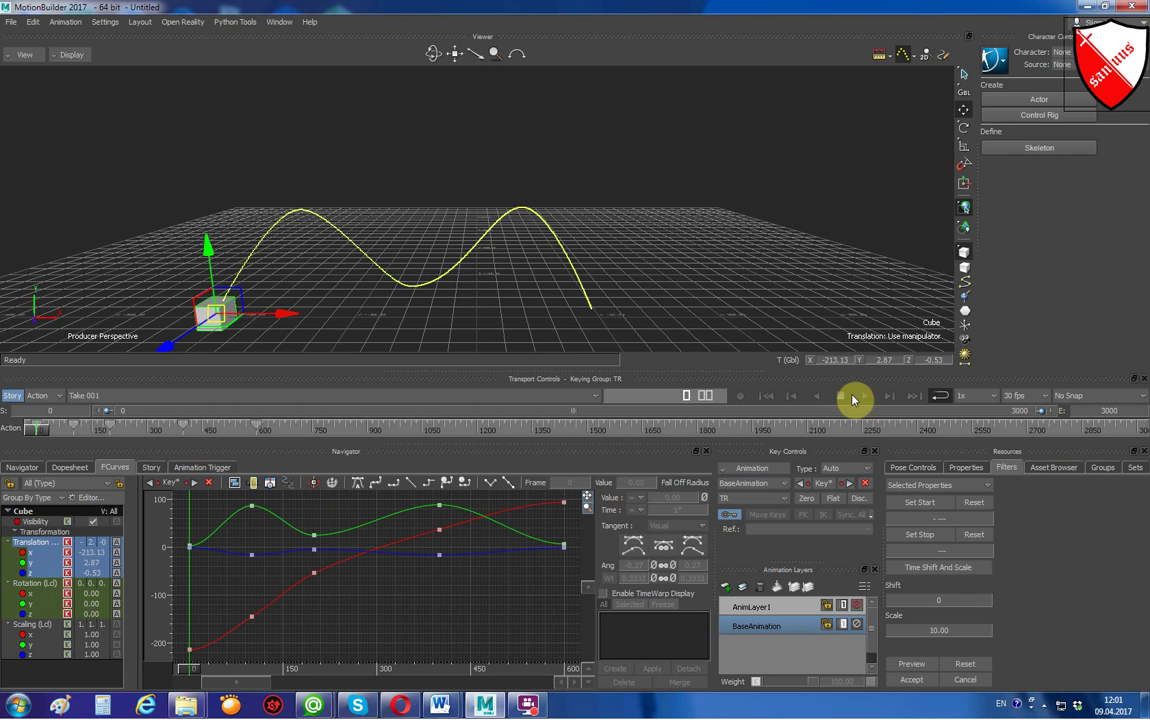
left_click(866, 399)
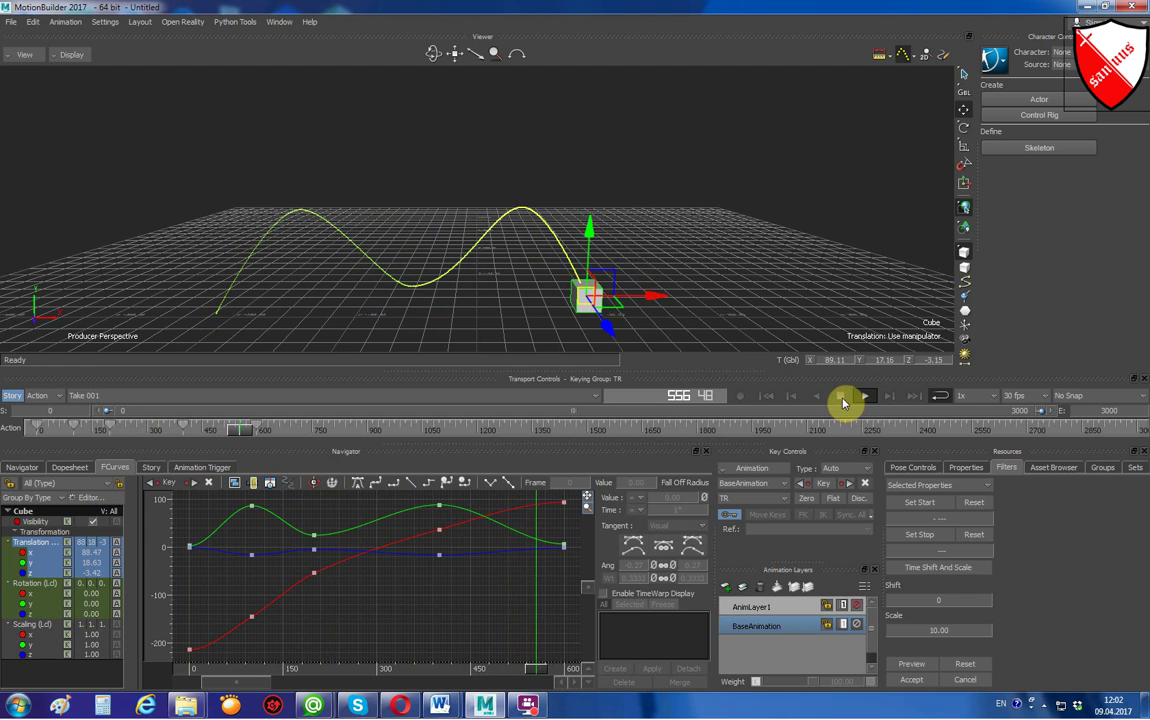
left_click(845, 398)
left_click(767, 397)
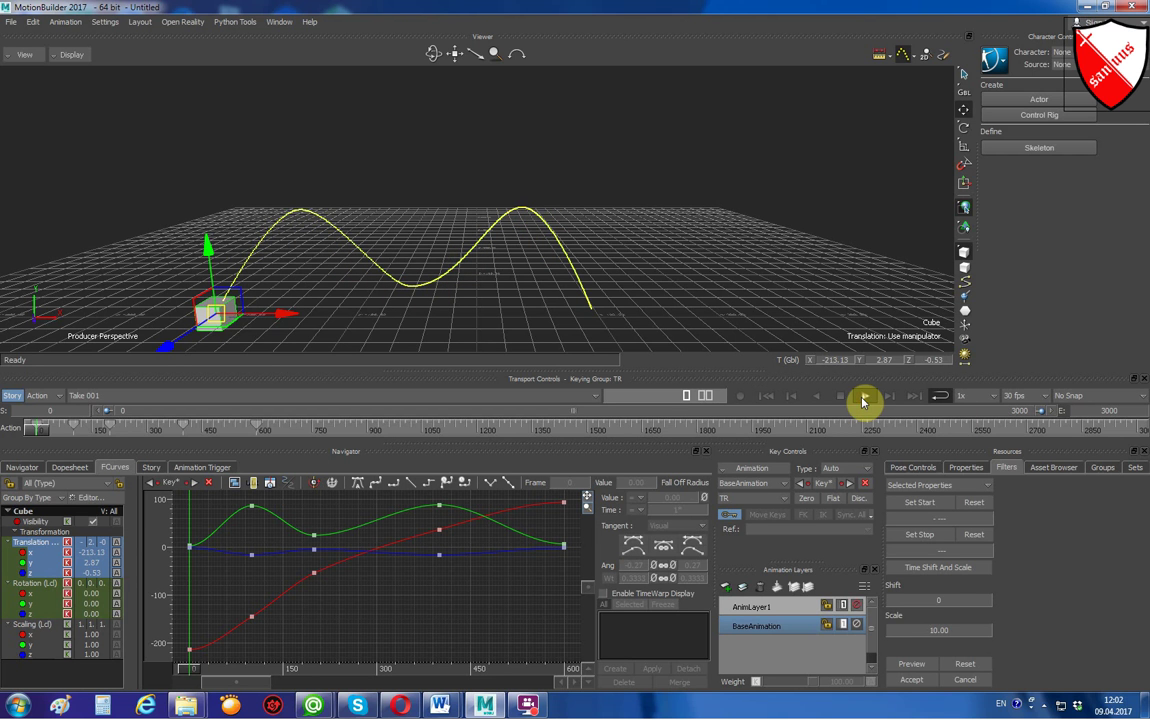
left_click(864, 400)
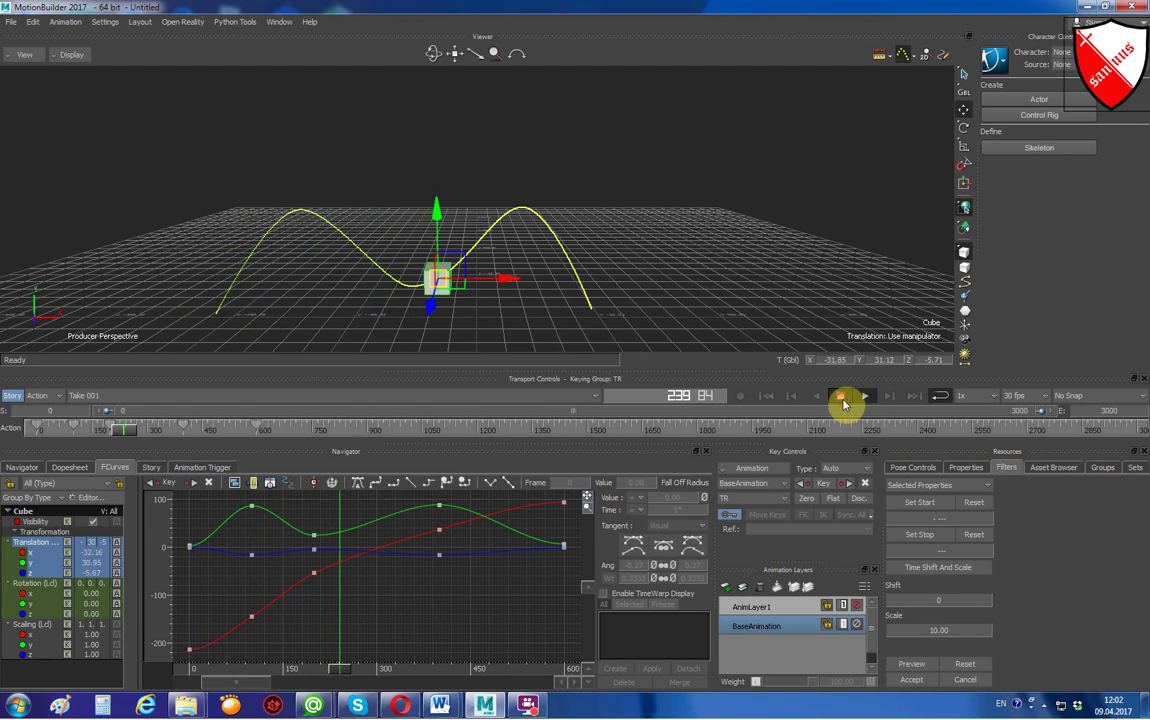
left_click(841, 398)
left_click(768, 397)
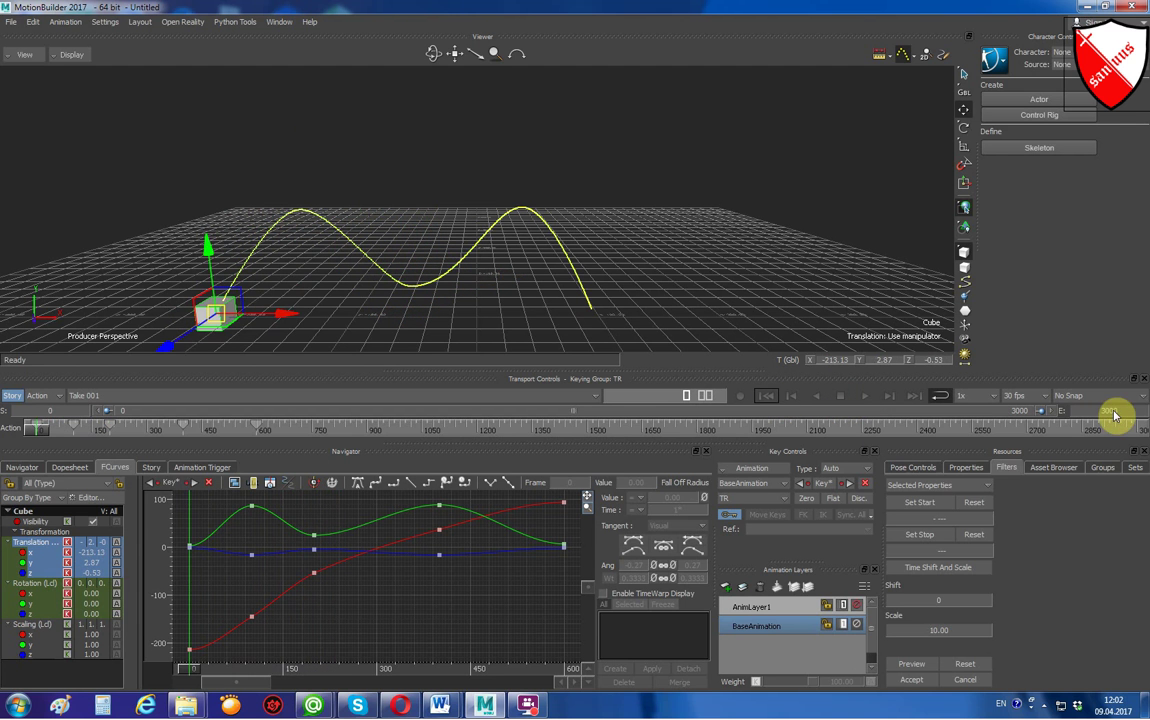
Set the timeline End to 300 and frame the translation curves in the graph
double_click(1113, 412)
type("300")
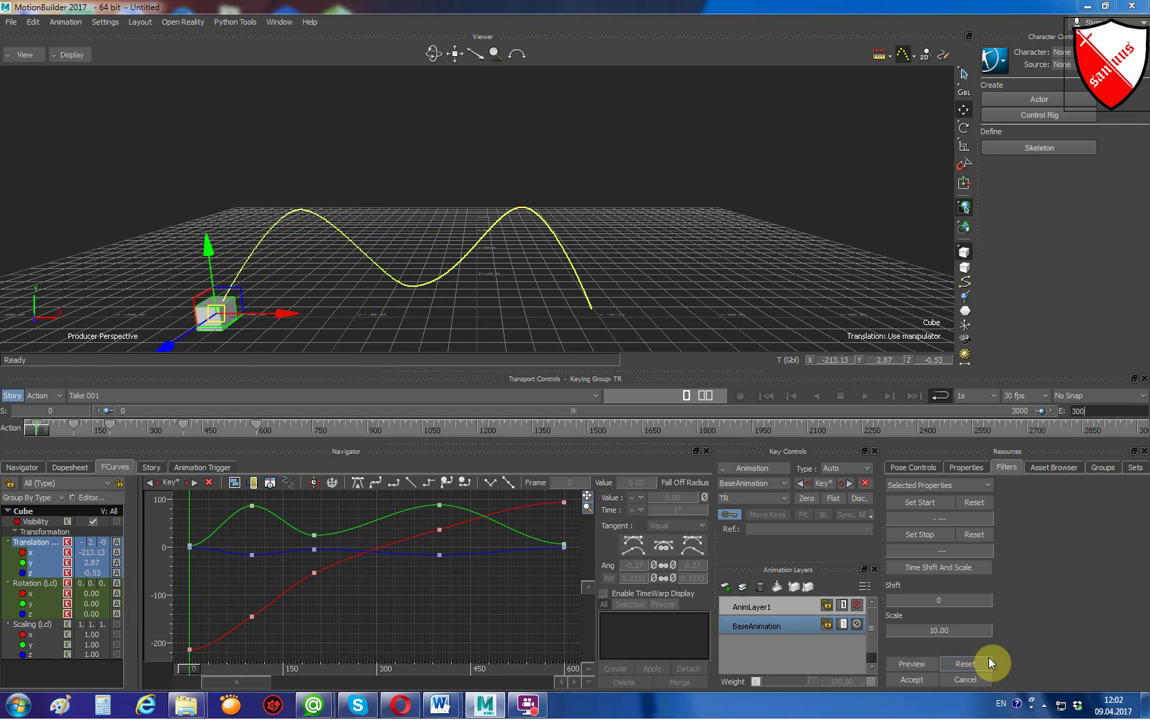
key("Return")
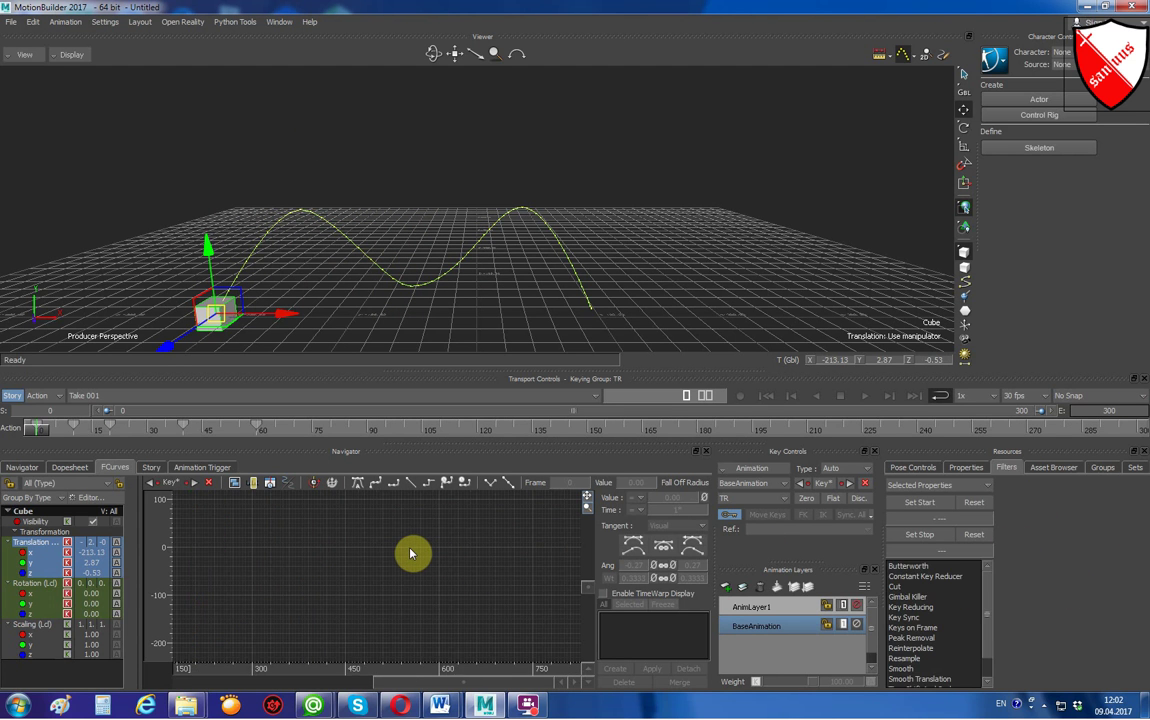
key("a")
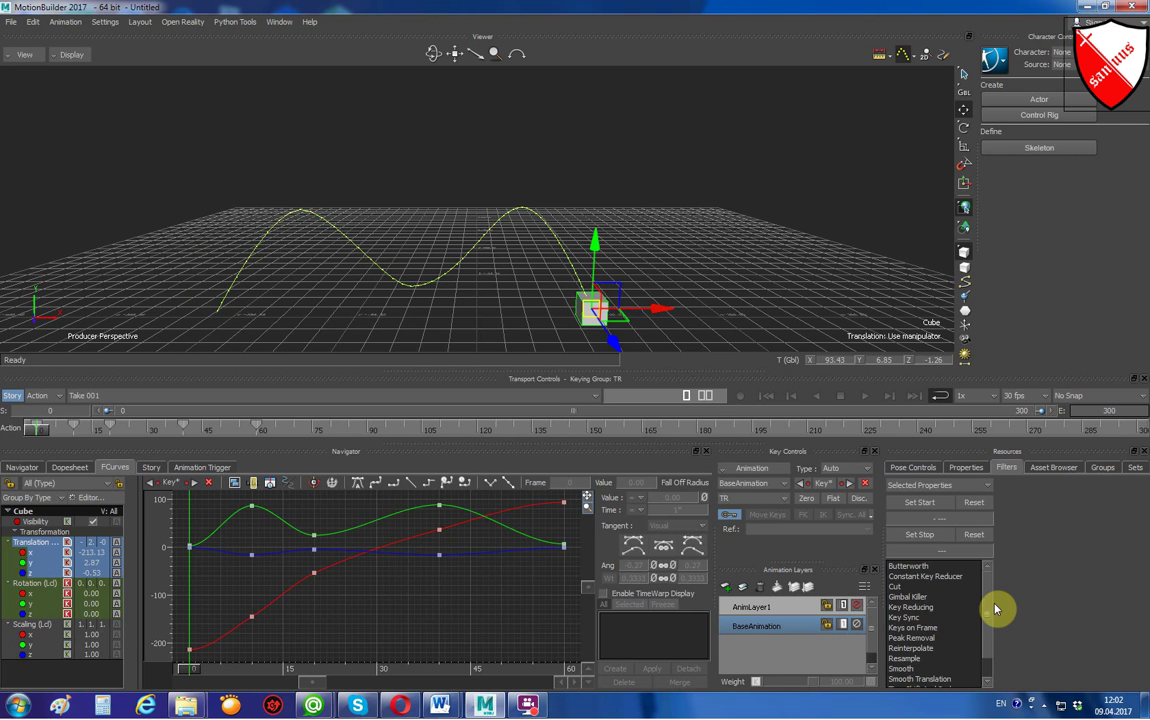
Open the Time Shift And Scale filter and set its Scale to 0.25
scroll(989, 640, "down", 3)
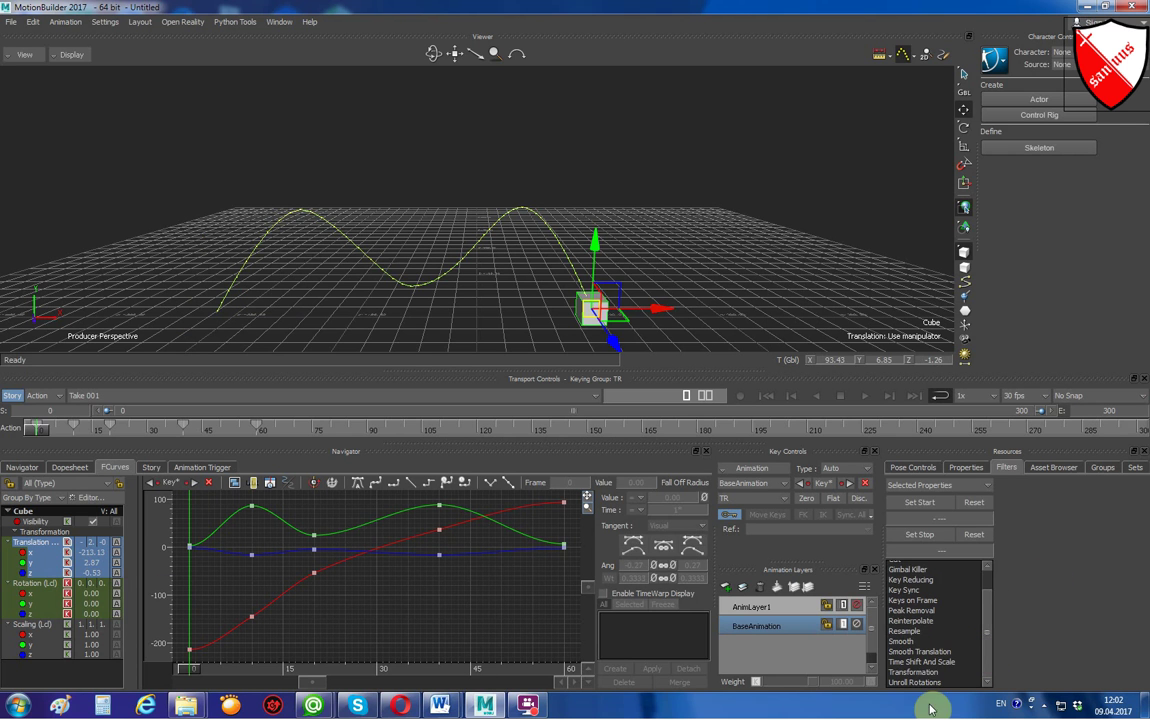
double_click(930, 664)
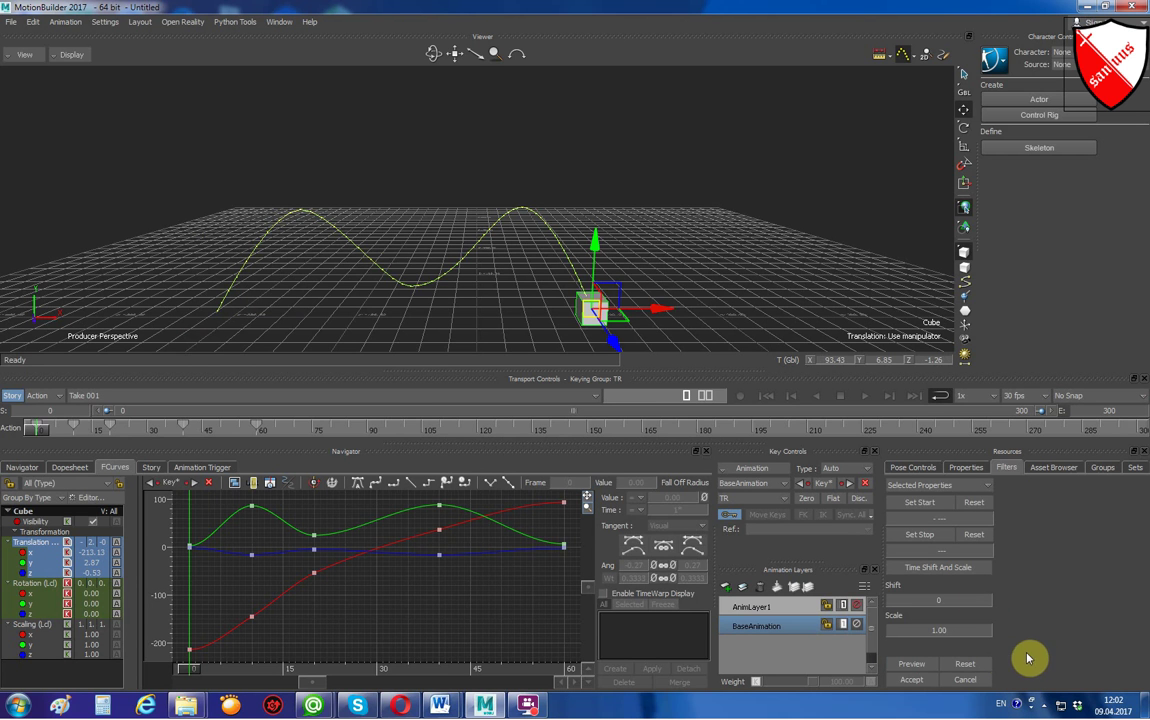
left_click(946, 632)
type("0.25")
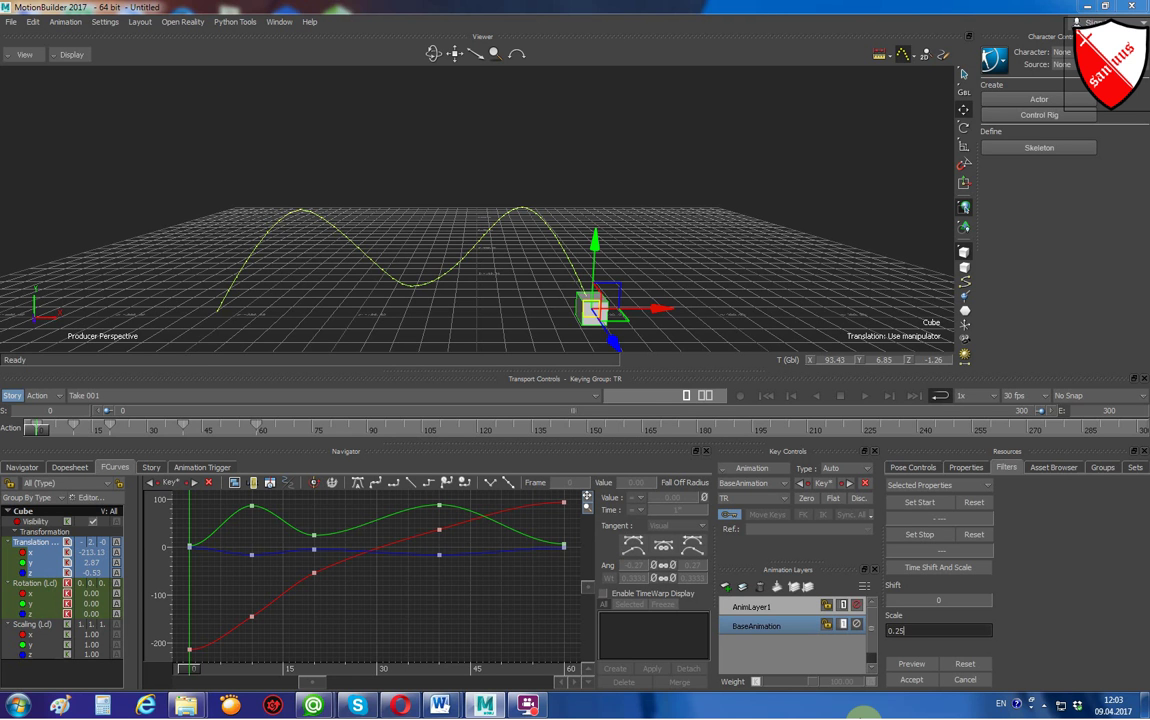
key("Return")
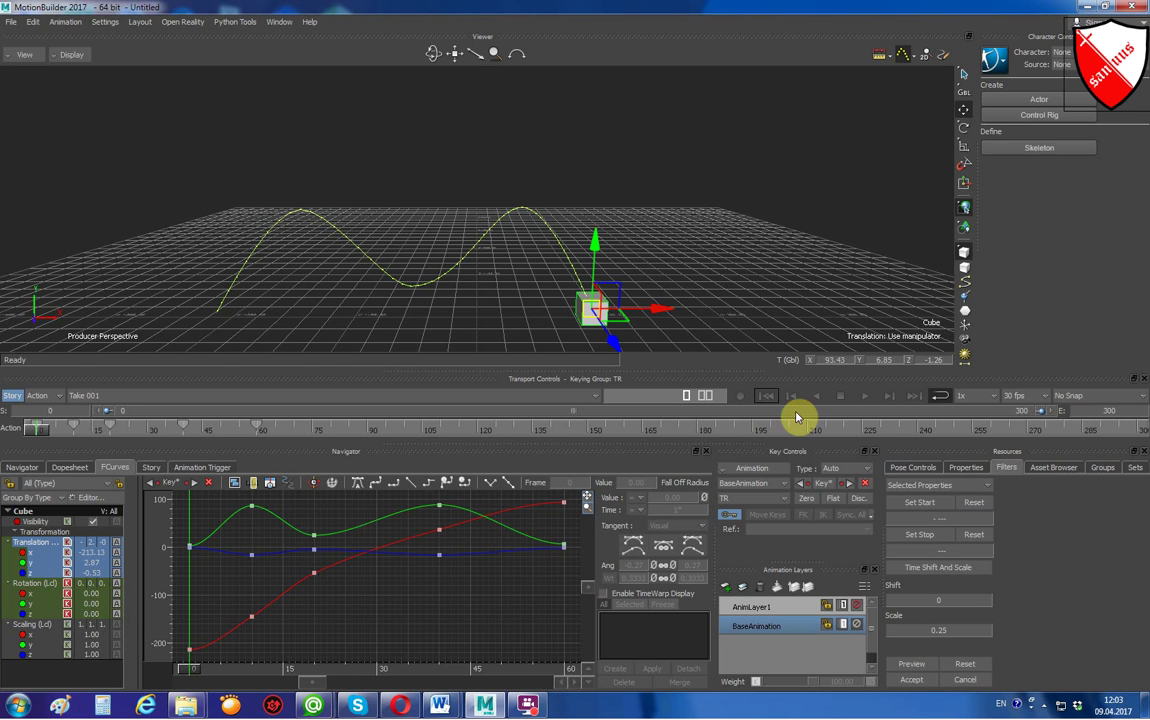
Check the animation by jumping to the end, stepping back a frame, and playing from the start
left_click(792, 398)
left_click(792, 398)
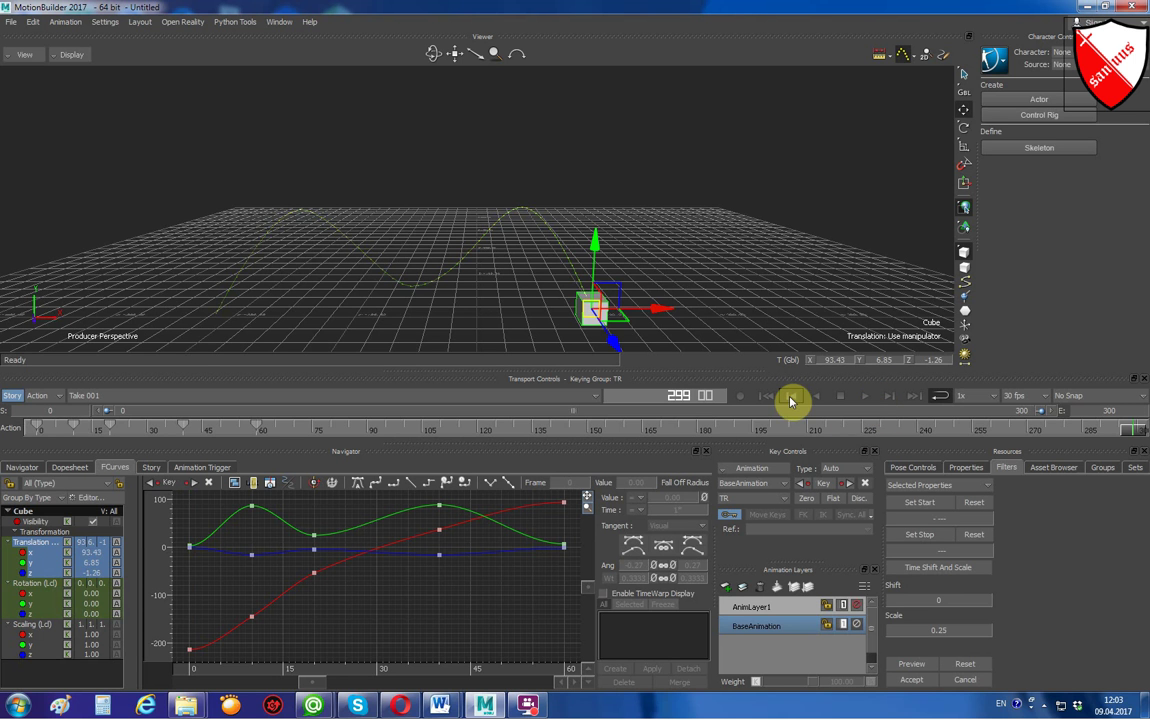
left_click(767, 397)
left_click(864, 399)
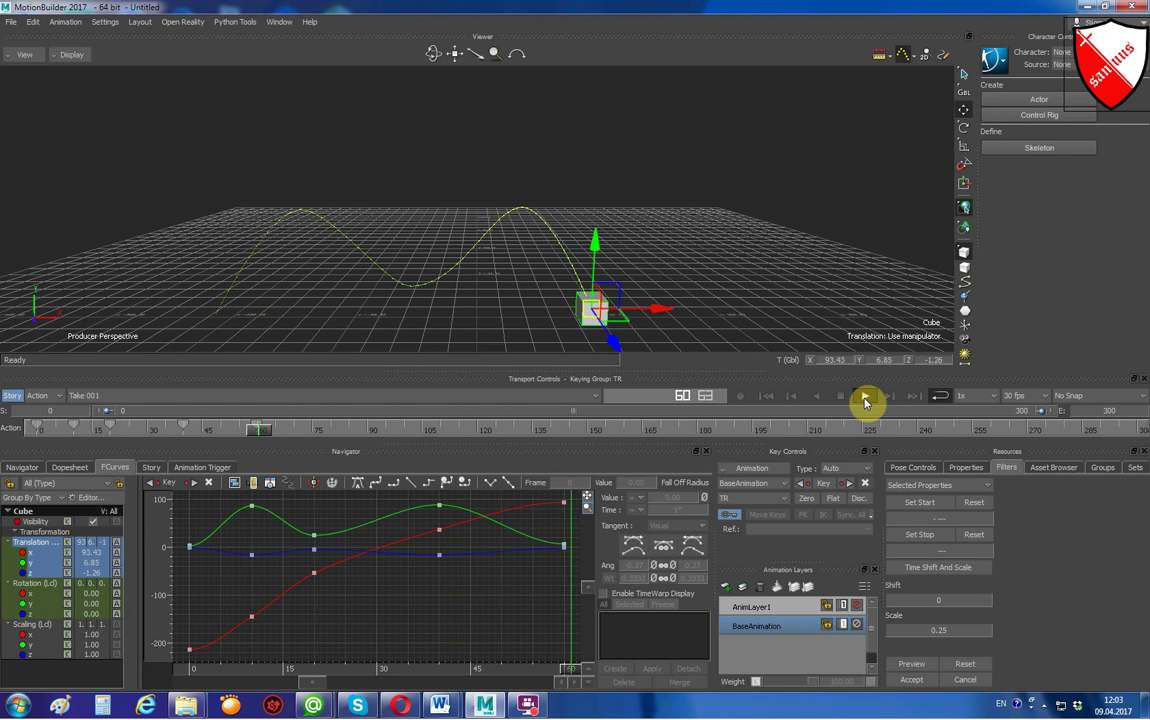
left_click(767, 397)
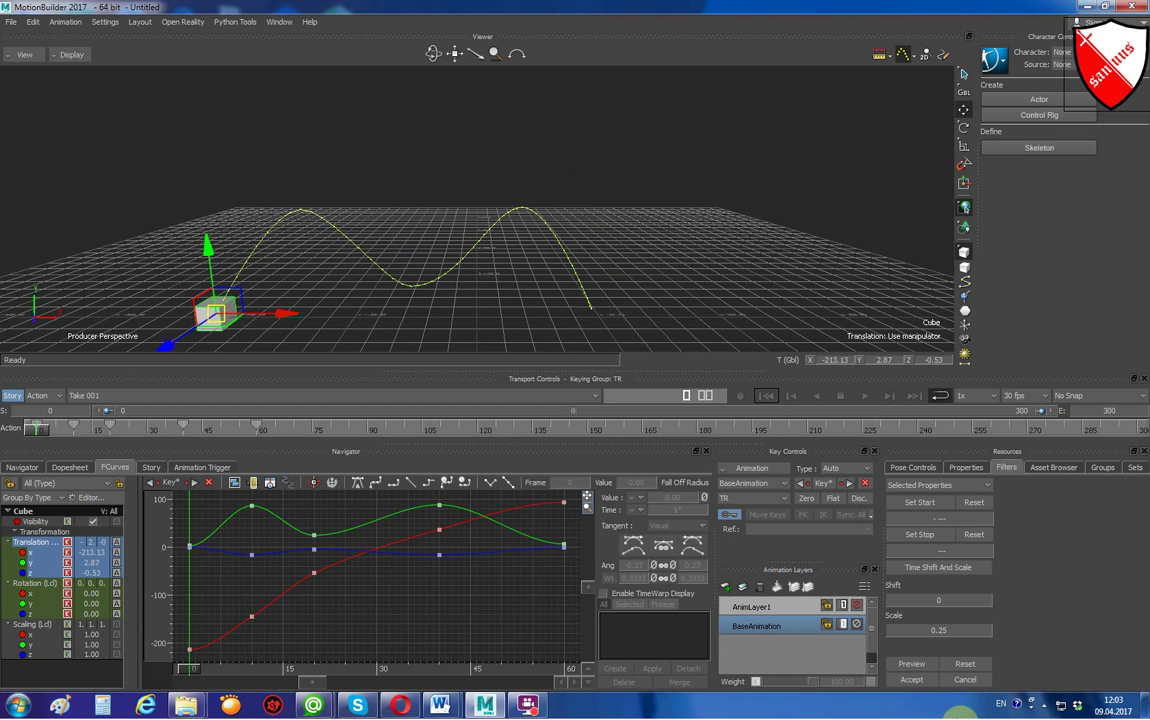
Accept the 0.25 scale on the curves and play the faster cube motion, returning to start
left_click(917, 666)
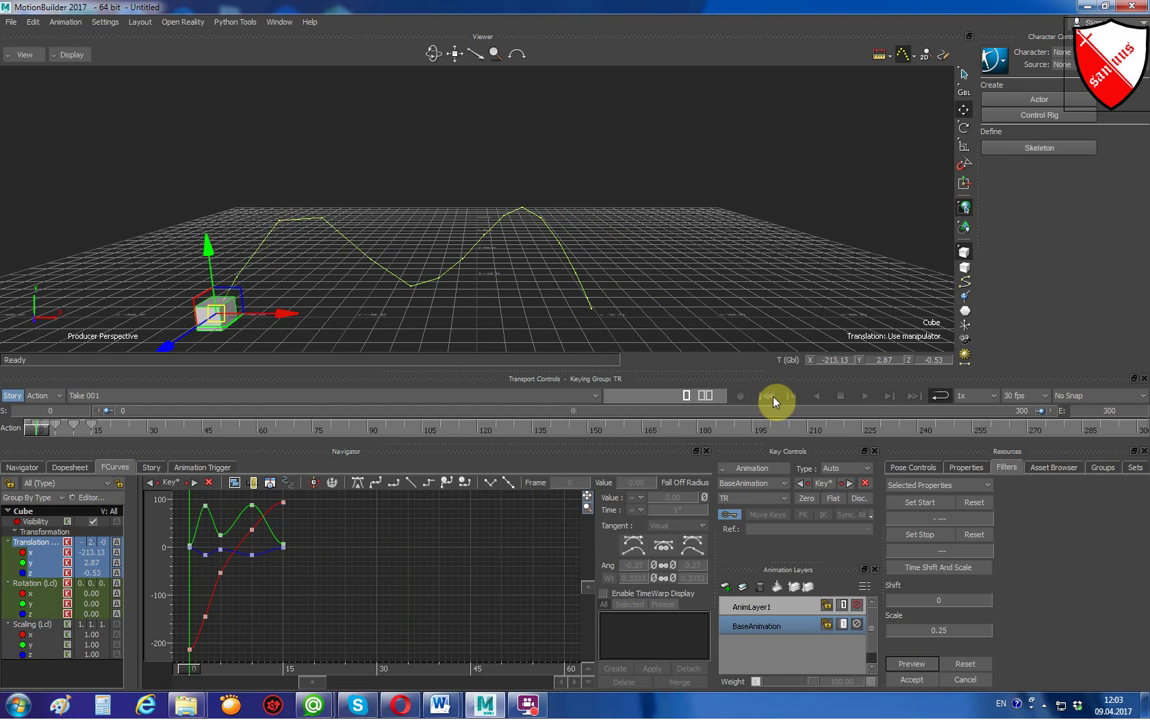
left_click(866, 398)
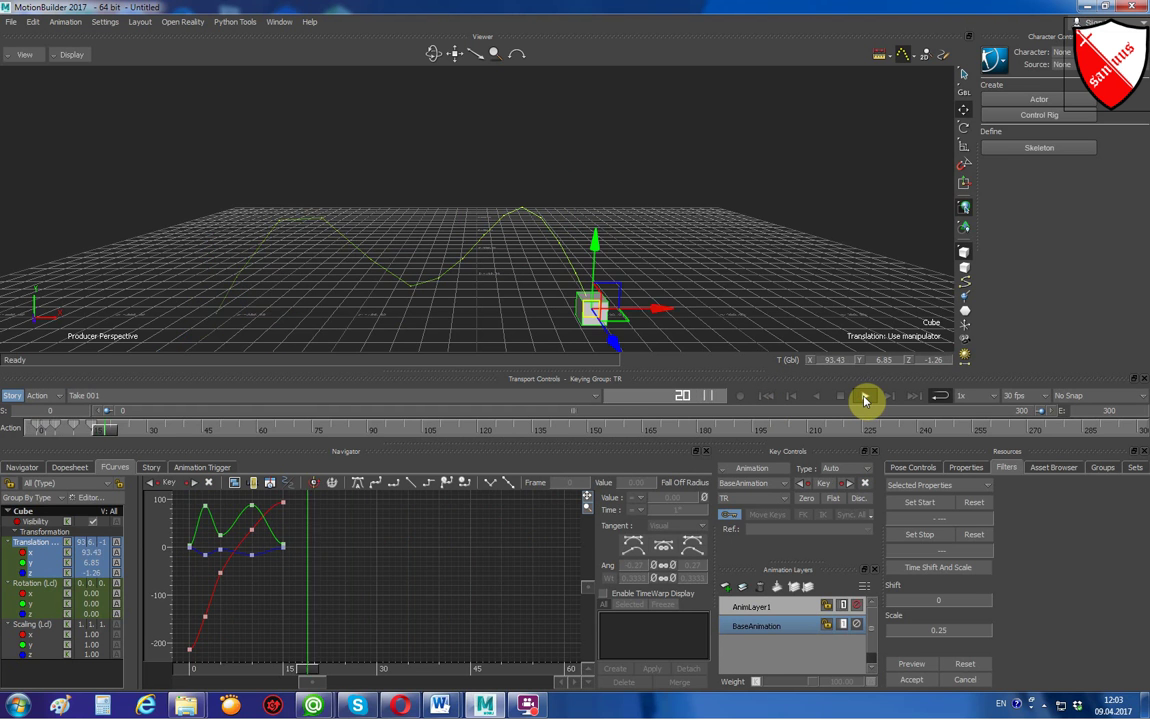
left_click(766, 400)
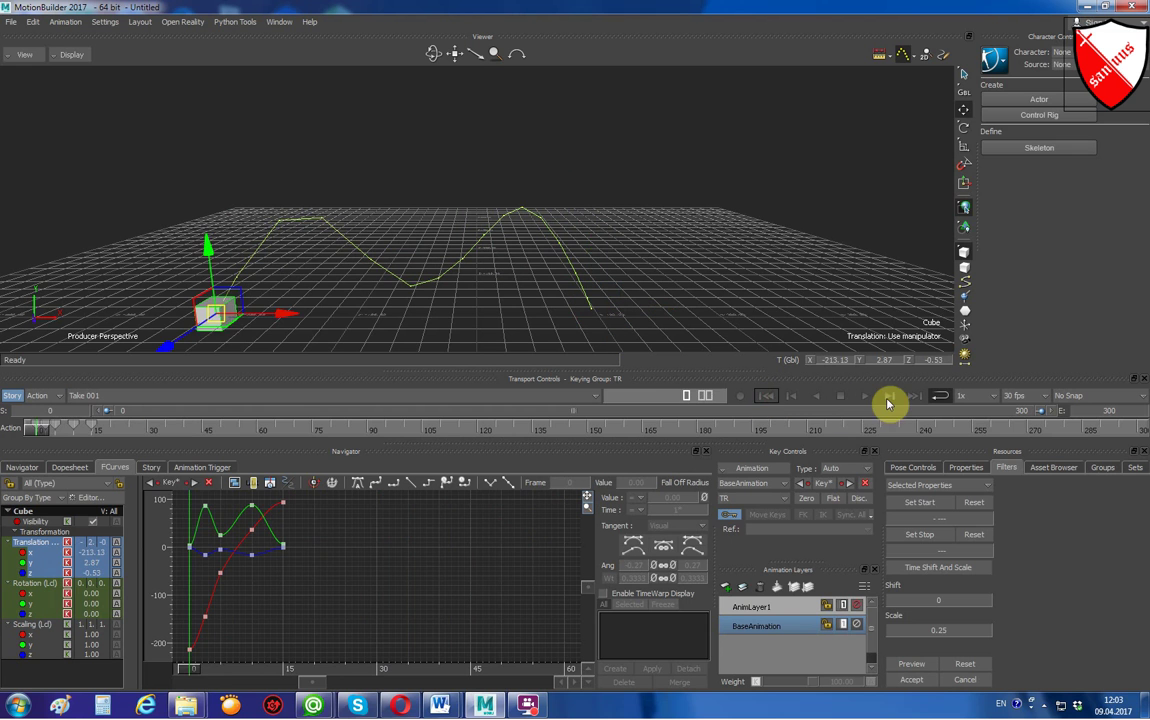
left_click(866, 398)
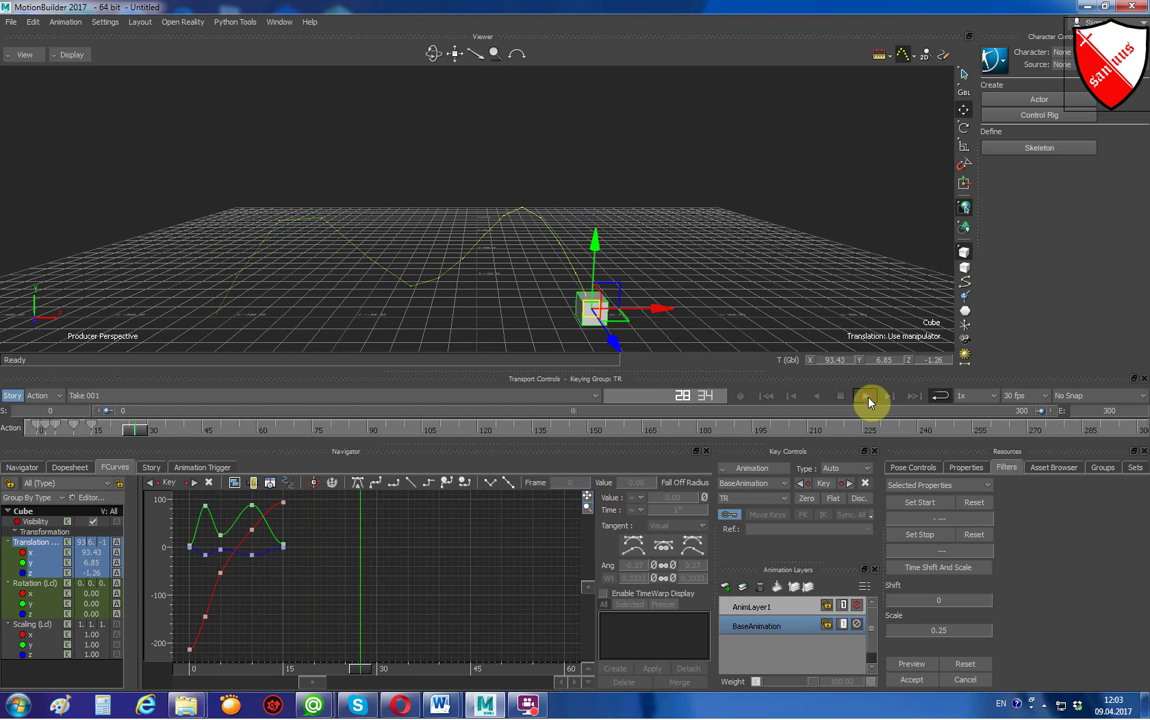
left_click(838, 399)
left_click(766, 397)
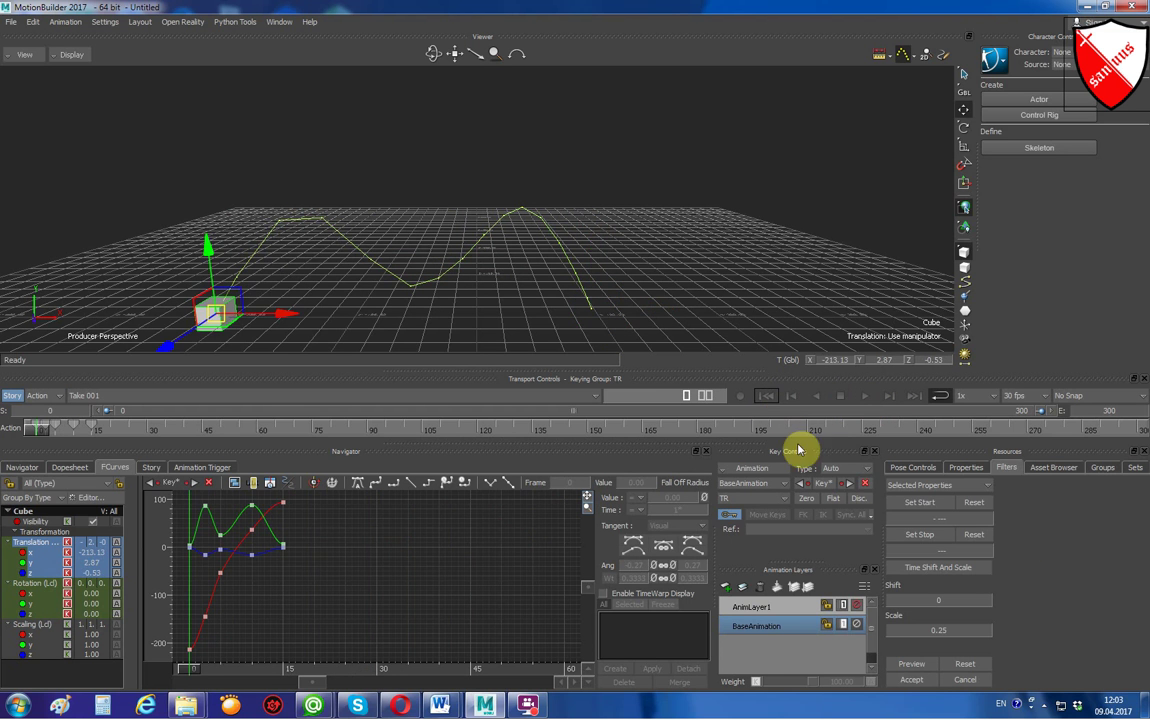